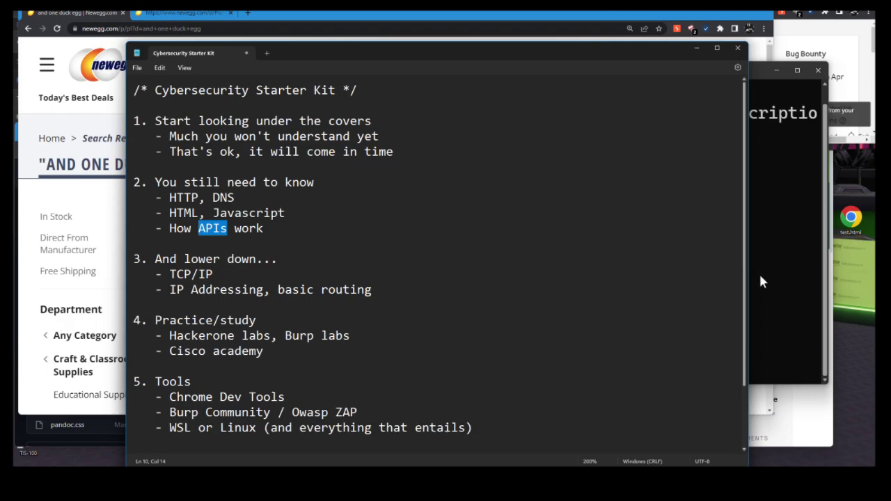
Step: Narrow the notes window, move the terminal lower, and bring the Talend API Tester request to the front
left_click_drag(749, 274, 670, 272)
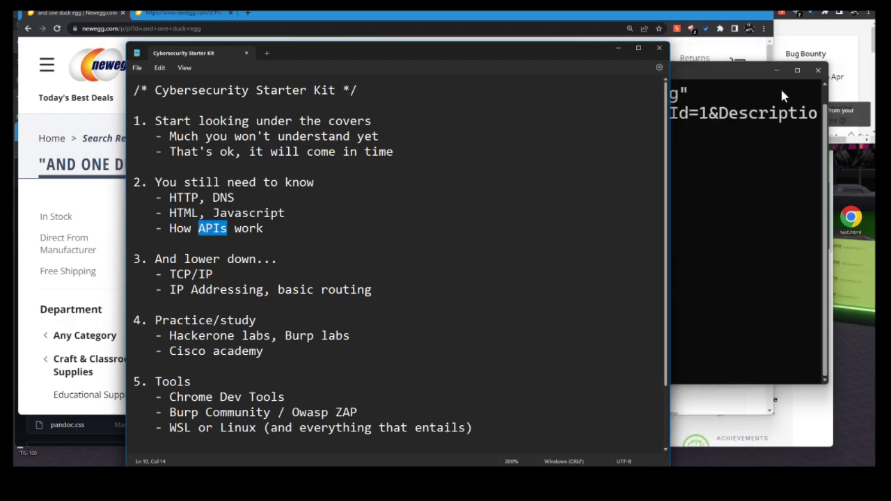
left_click(654, 16)
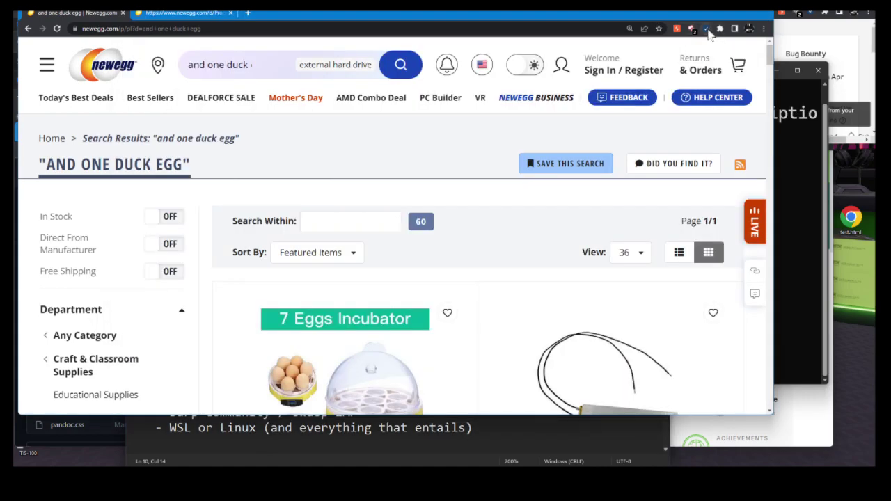
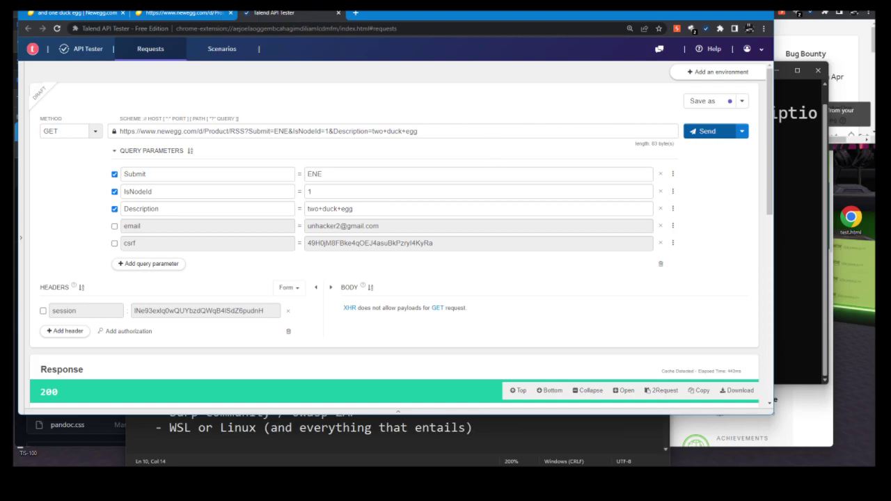
left_click(779, 223)
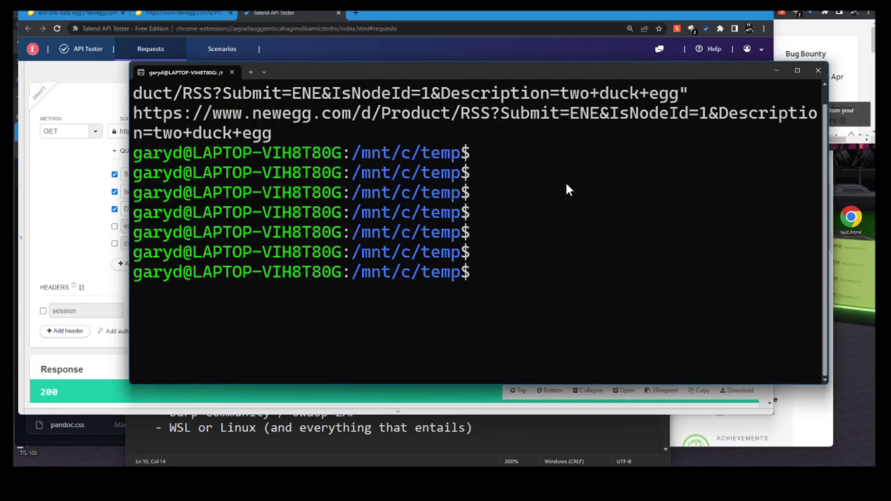
left_click_drag(537, 72, 568, 120)
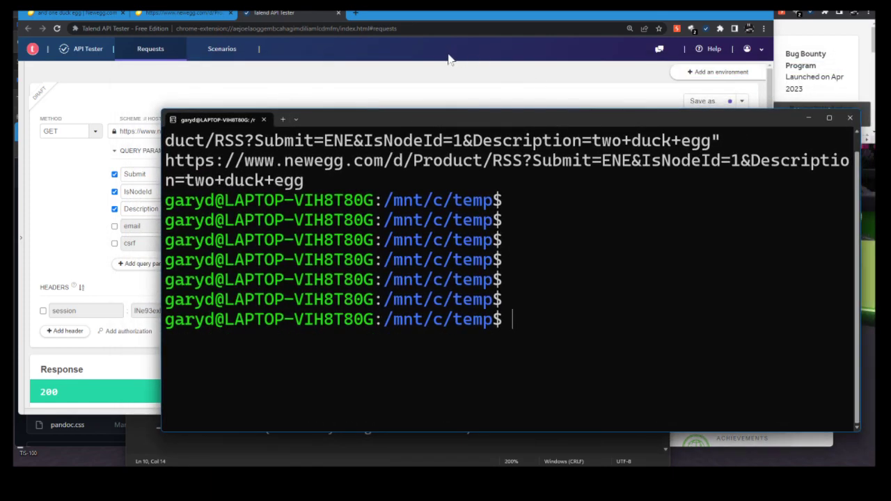
left_click(270, 13)
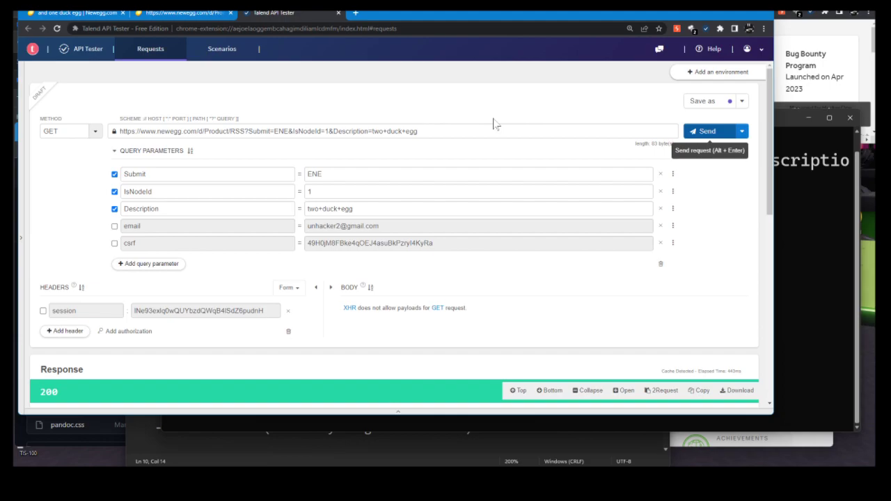
Step: Maximize the browser at a larger zoom and examine the response headers and RSS body of the Newegg request
scroll(696, 221, "down", 3)
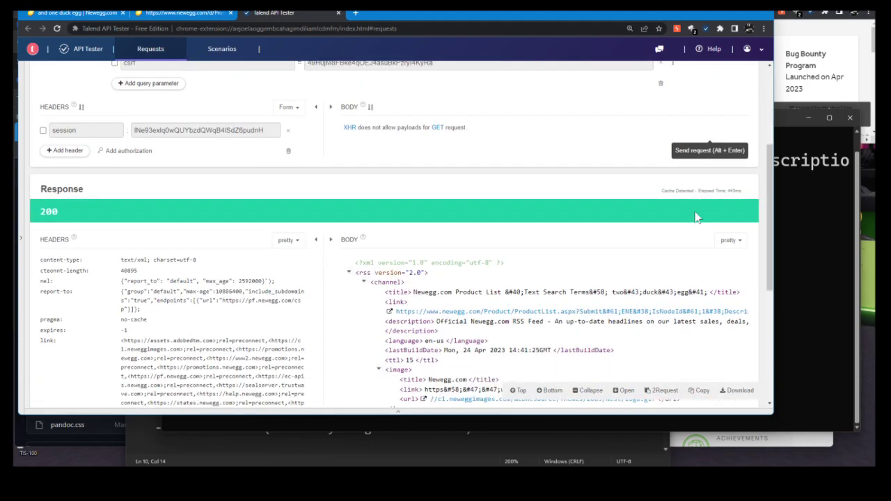
scroll(616, 188, "up", 3)
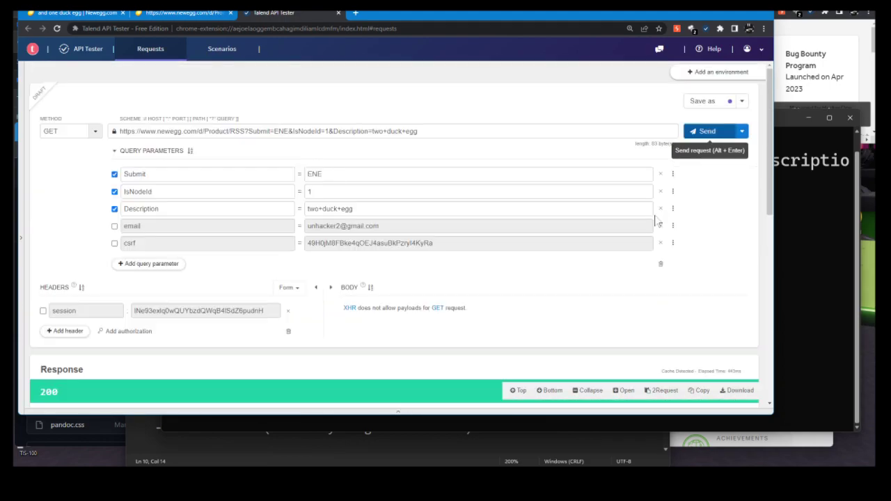
scroll(656, 221, "down", 10)
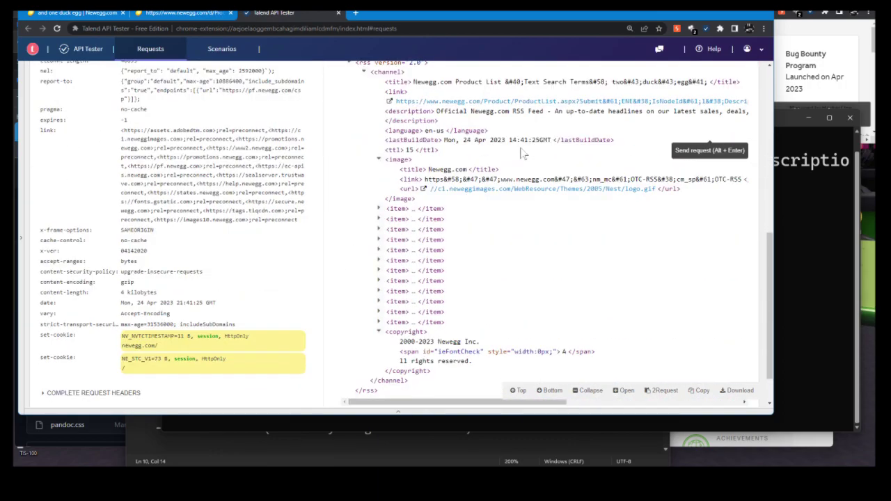
scroll(408, 188, "up", 2)
left_click(743, 14)
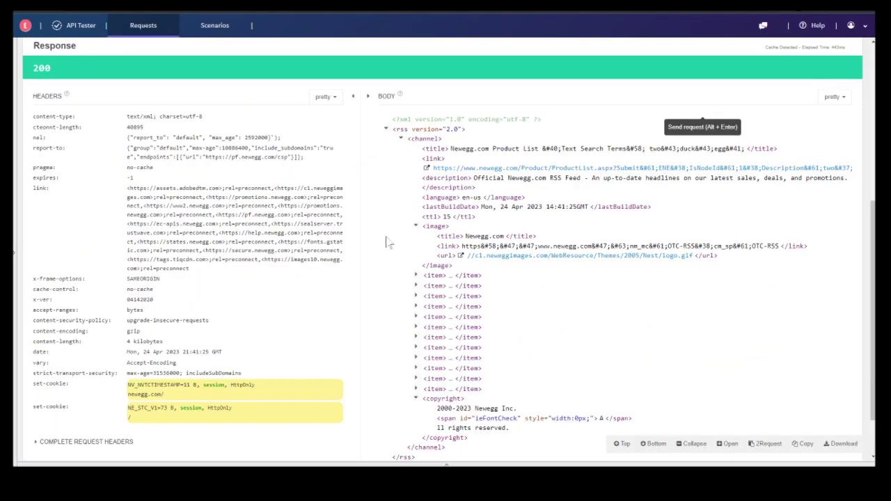
key("ctrl+plus")
key("ctrl+minus")
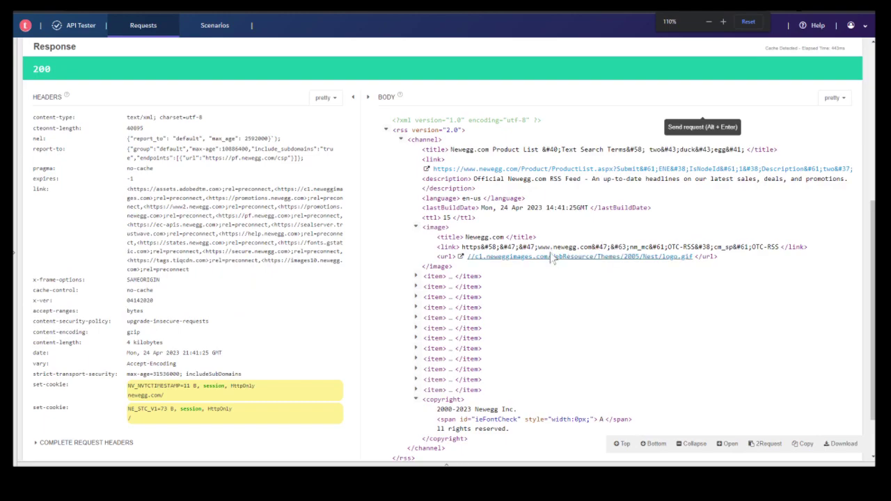
key("ctrl+plus")
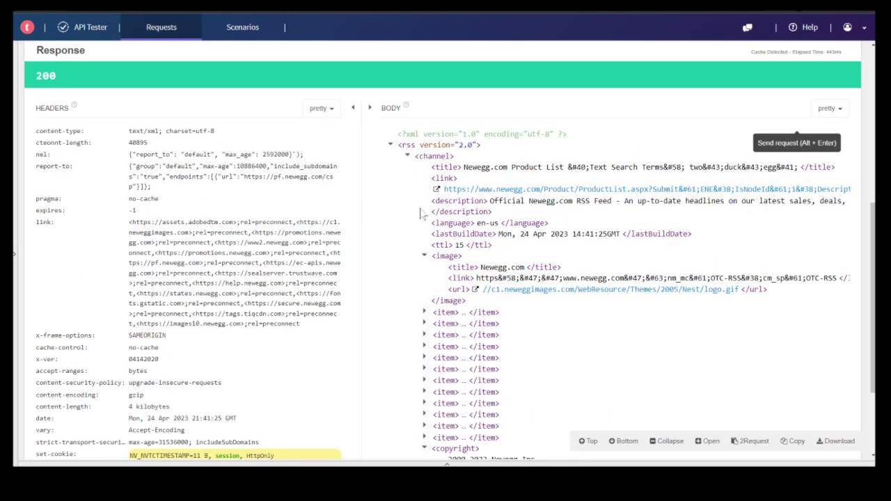
scroll(422, 214, "up", 5)
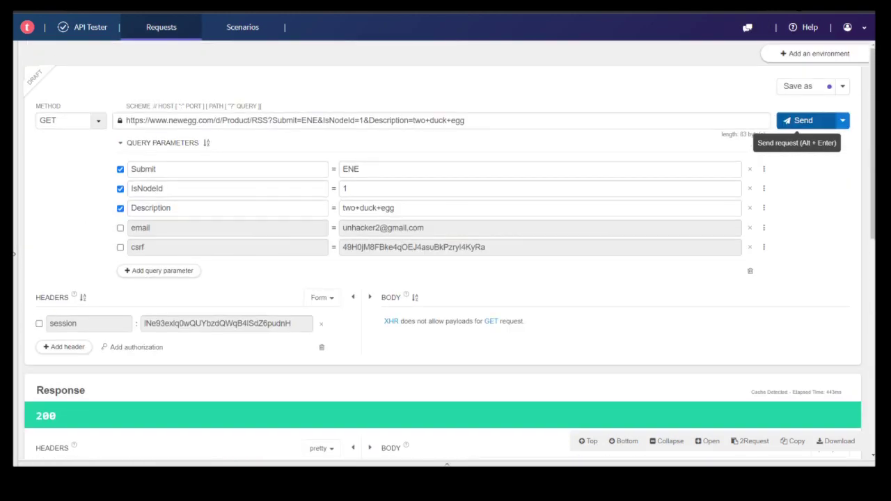
Step: Review the full request URL and the HTTP methods available for the request, keeping GET
left_click_drag(474, 121, 131, 121)
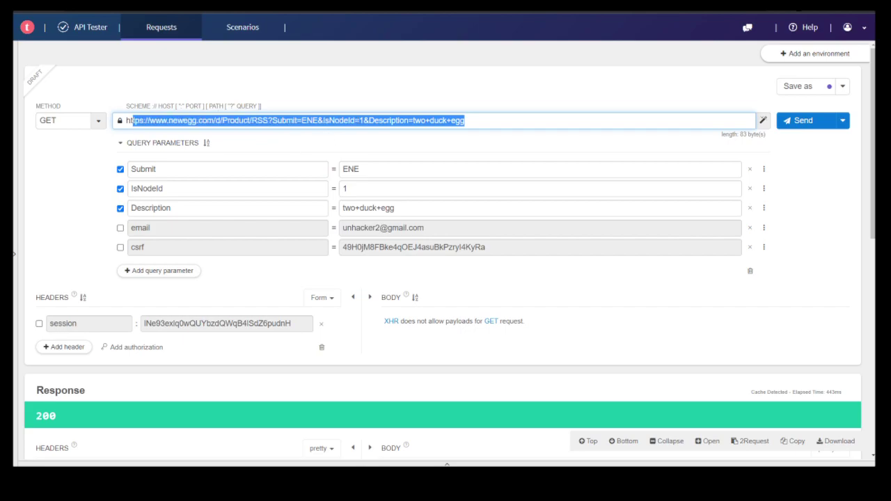
left_click(333, 121)
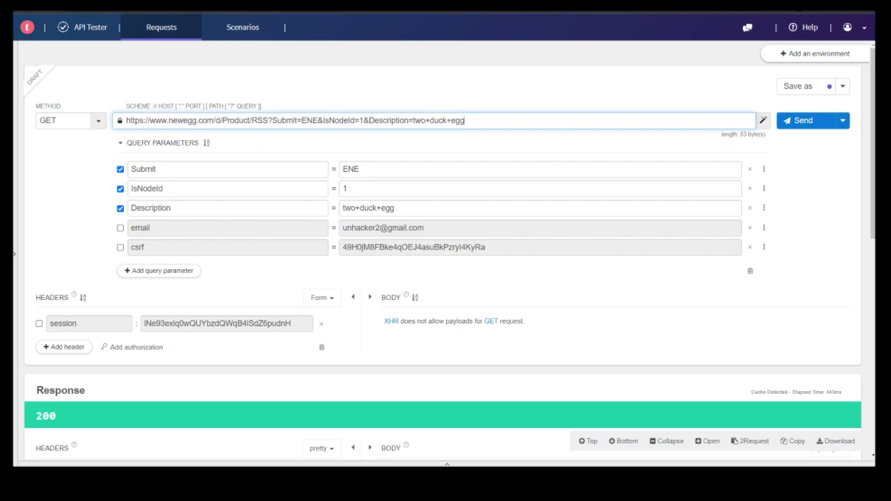
left_click(100, 123)
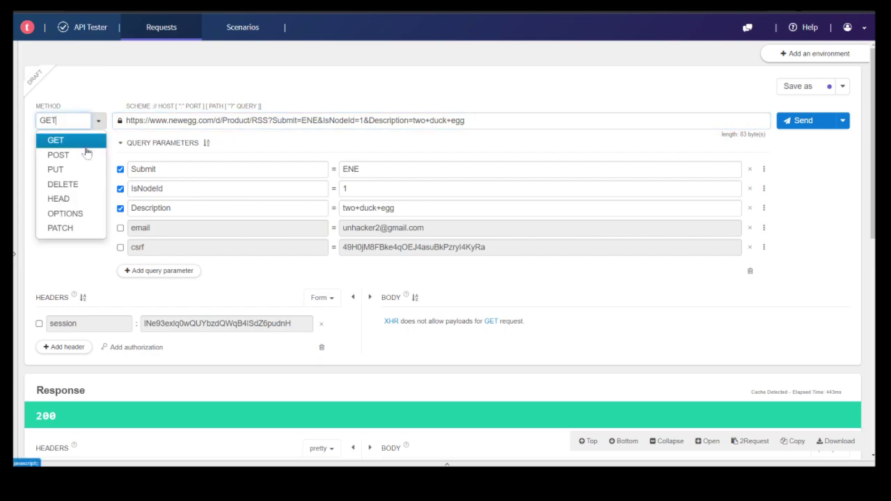
left_click(107, 79)
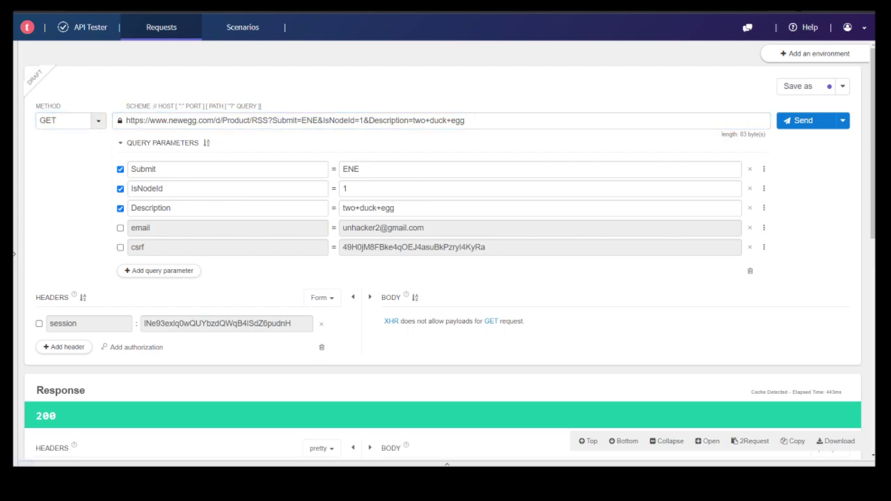
Step: Set the Description query parameter to two+duck+eggs and send the GET request
left_click(362, 169)
left_click(396, 209)
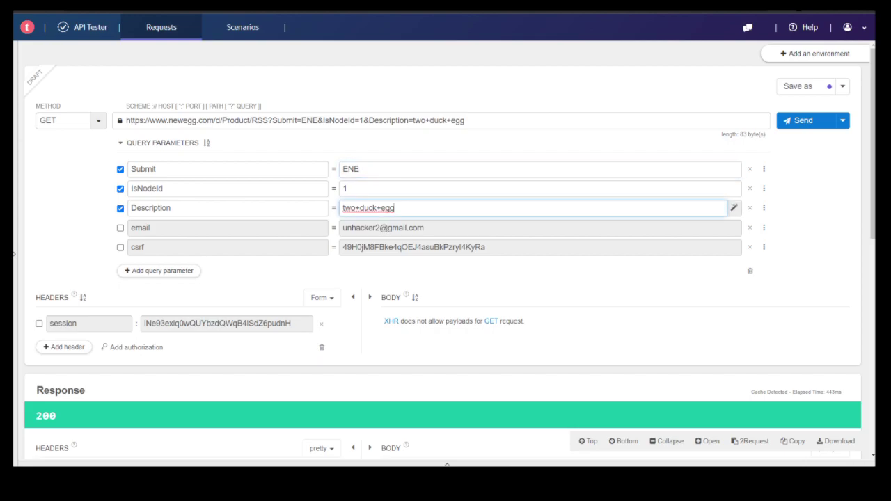
type("s")
left_click(797, 120)
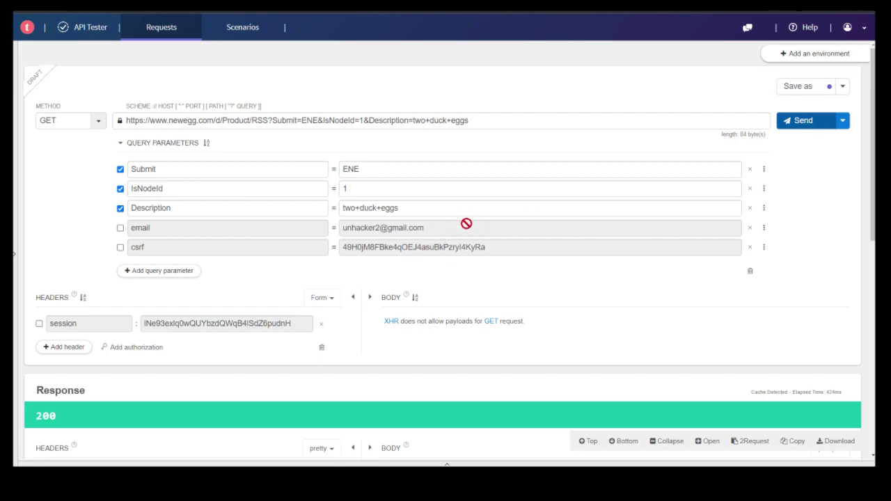
Step: Copy the current request to the clipboard as a cURL command and close the export dialog
left_click(844, 93)
left_click(535, 75)
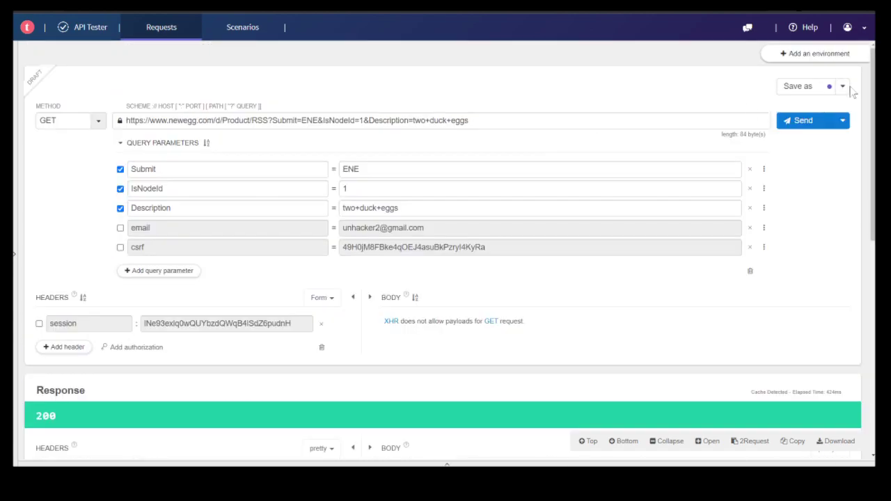
left_click(843, 87)
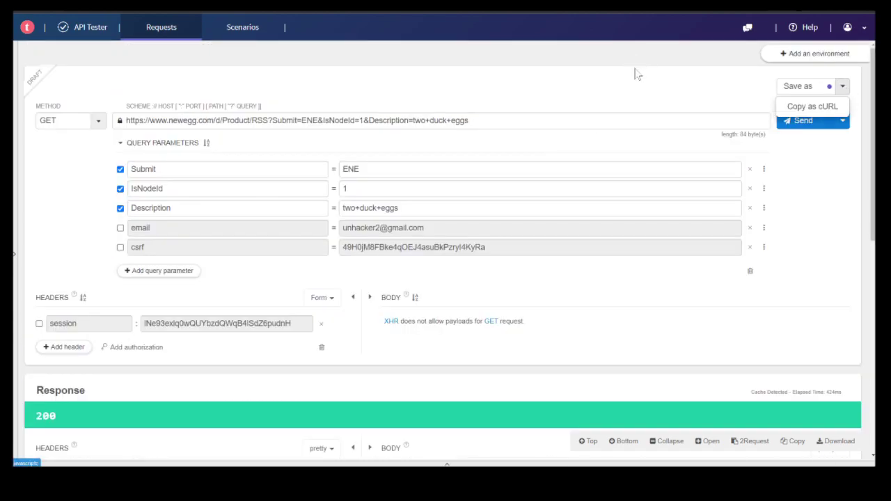
scroll(375, 251, "down", 3)
scroll(432, 223, "up", 3)
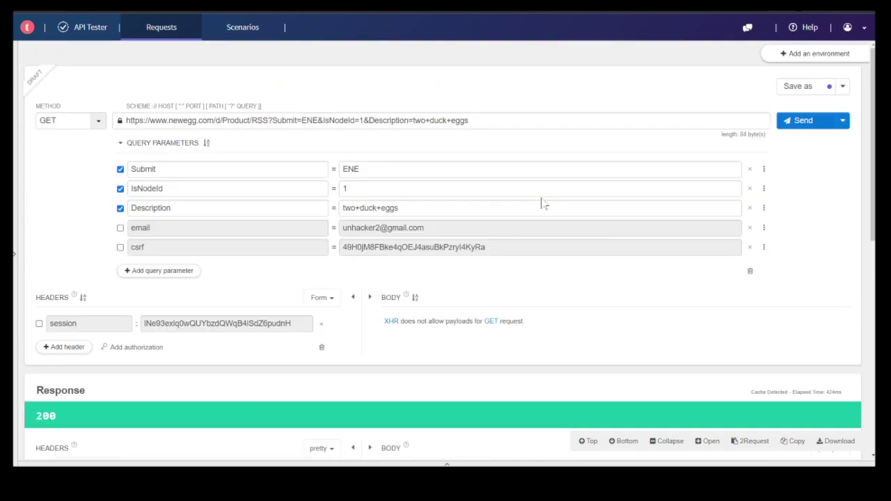
left_click(843, 86)
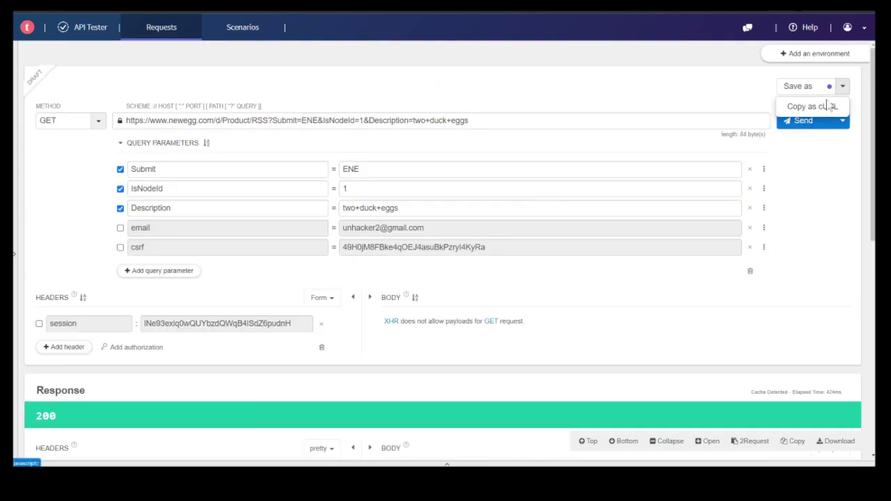
left_click(818, 107)
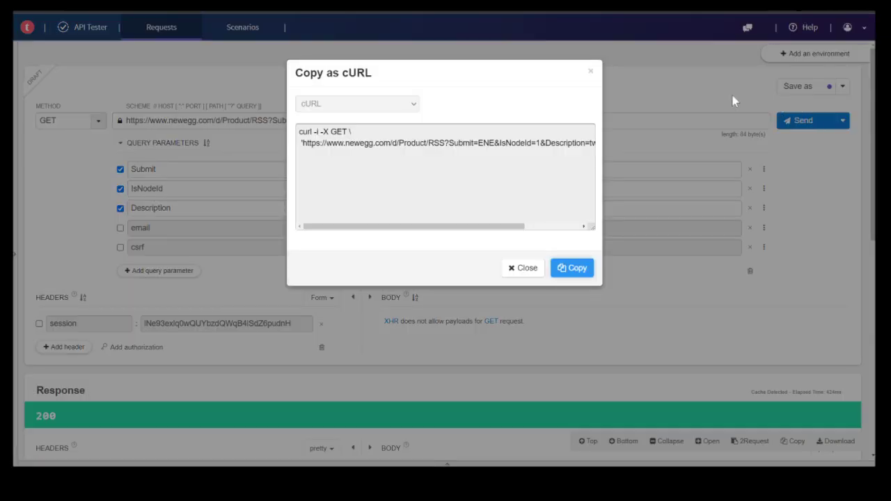
left_click(572, 268)
left_click(527, 268)
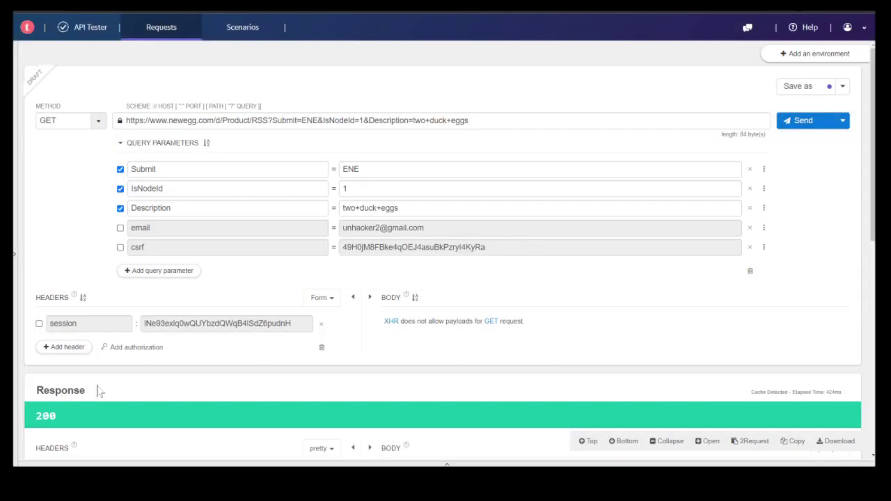
Step: Switch to the terminal, run the copied curl -i -X GET command in a maximized window, and look through its output
key("alt+Tab")
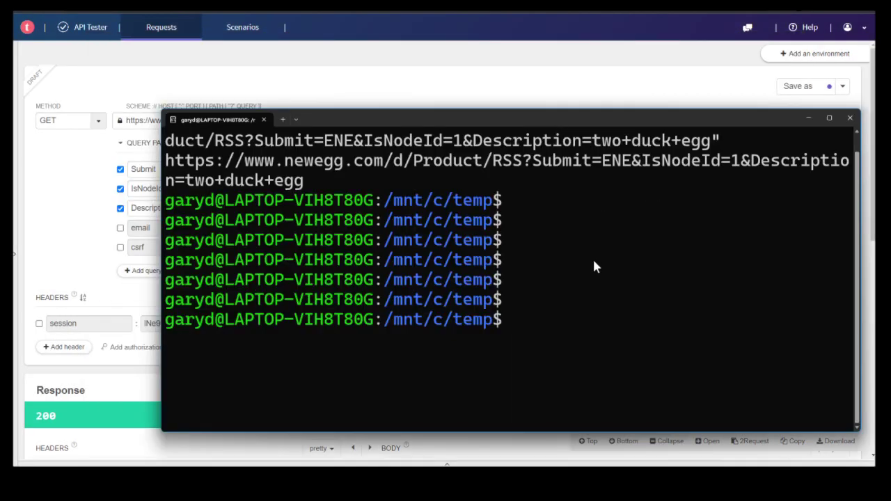
key("ctrl+v")
left_click(454, 324)
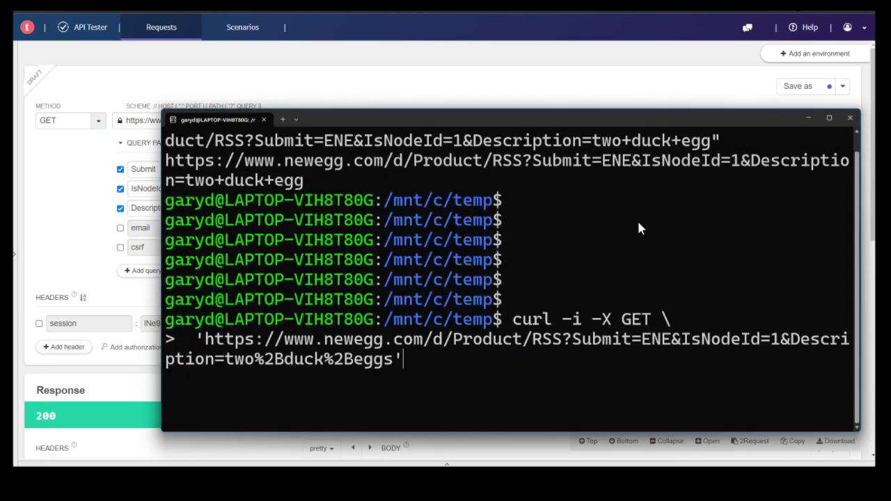
left_click(829, 118)
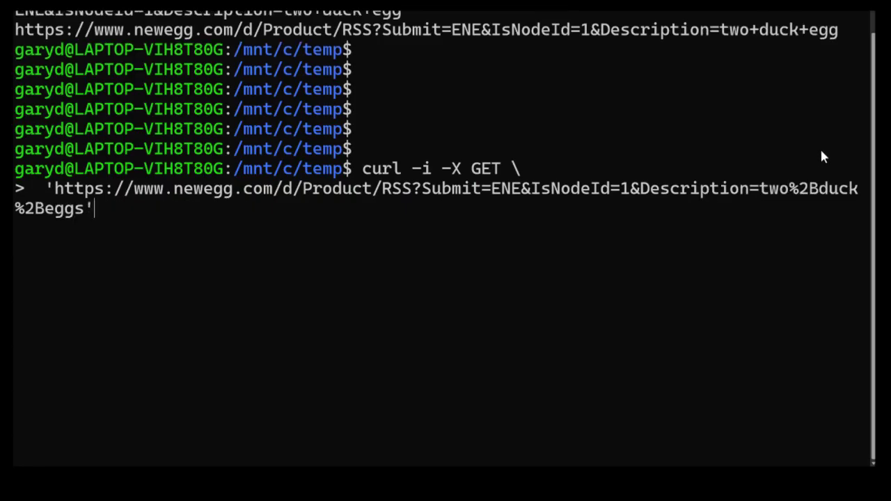
key("Return")
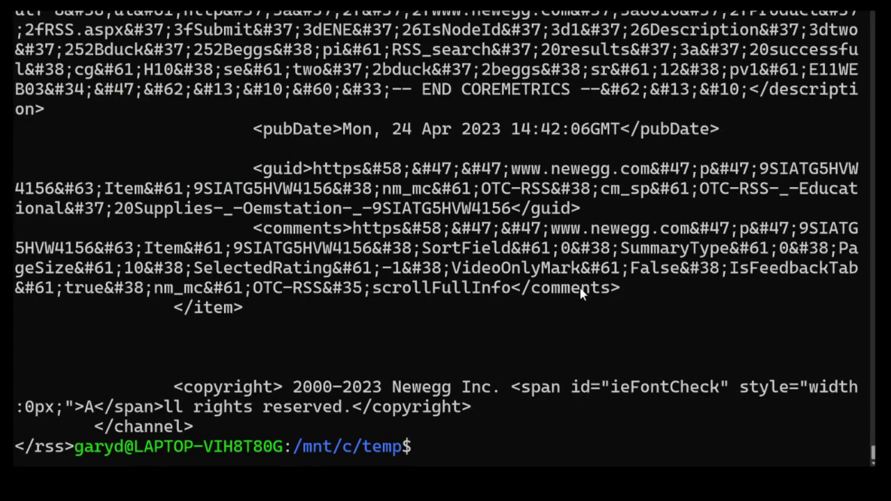
scroll(588, 277, "up", 10)
scroll(588, 277, "down", 10)
scroll(557, 251, "up", 9)
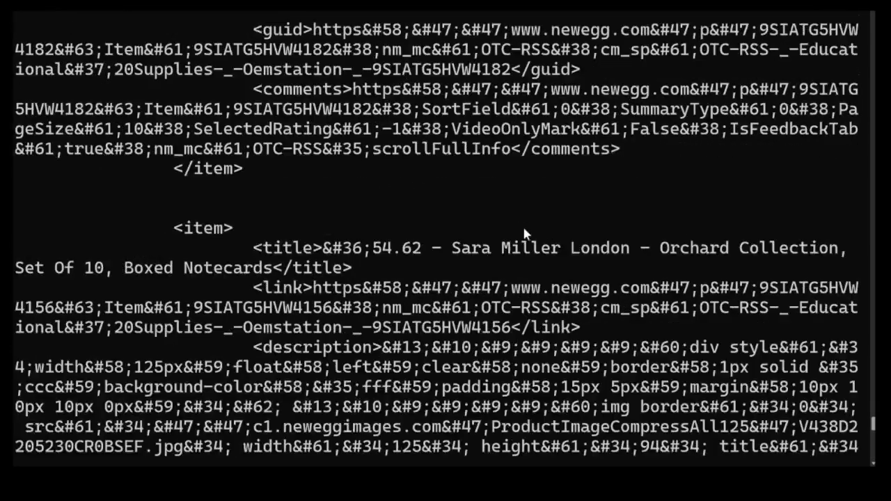
scroll(519, 219, "down", 4)
scroll(519, 220, "down", 10)
Step: Clear the terminal and enter the curl -i -X GET command for the two%2Bduck%2Beggs search at the prompt without running it
key("Return")
key("Return")
key("Return")
key("Return")
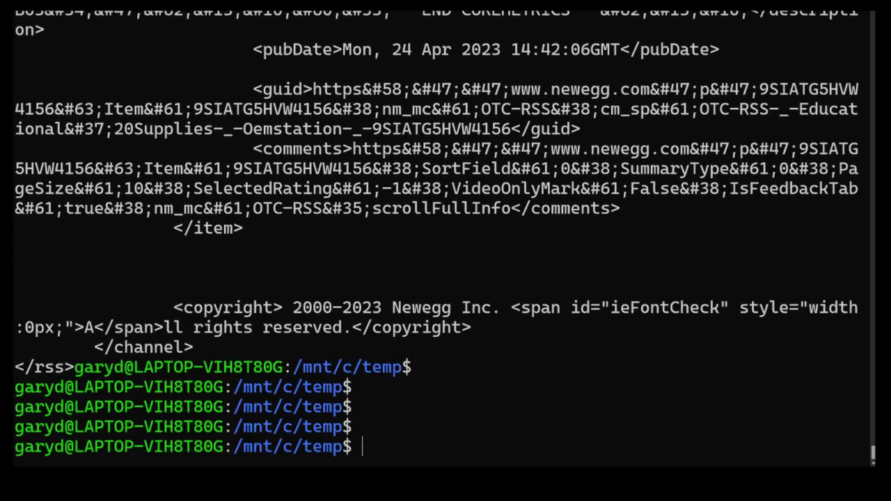
type("clear")
key("Return")
key("Return")
key("Return")
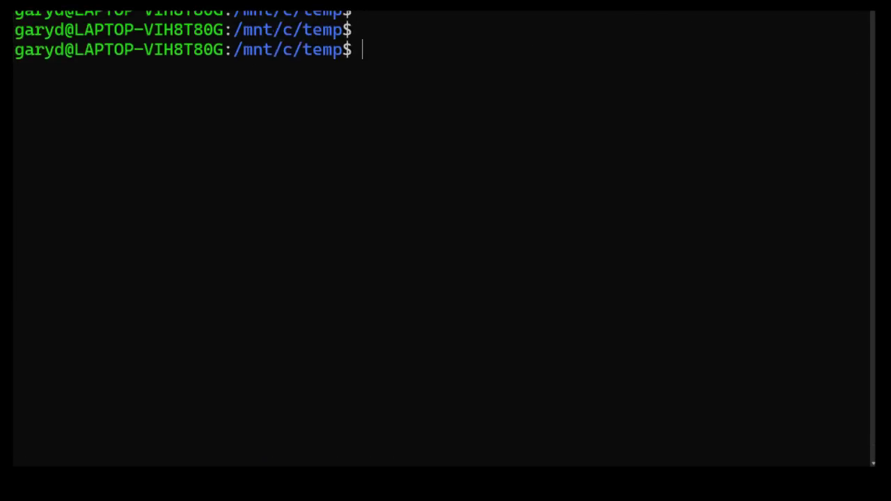
key("ctrl+v")
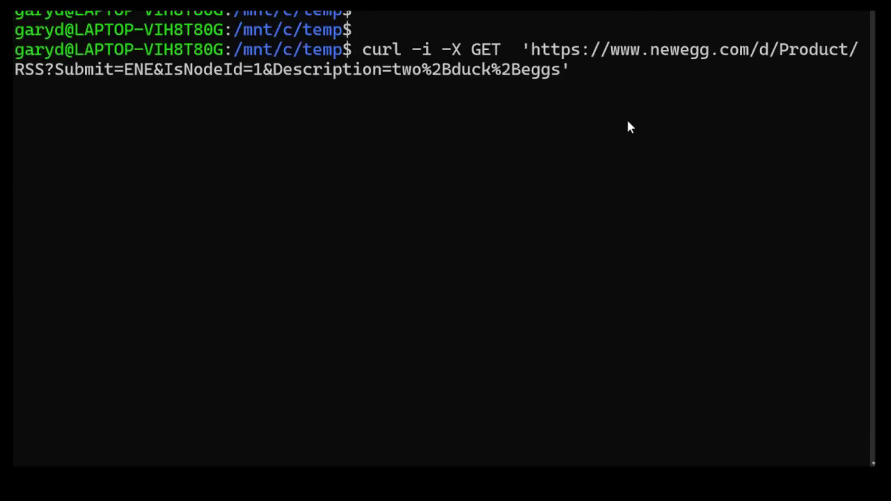
Step: Switch back to the Talend API Tester and place the cursor in the request URL
left_click(828, 12)
left_click(506, 74)
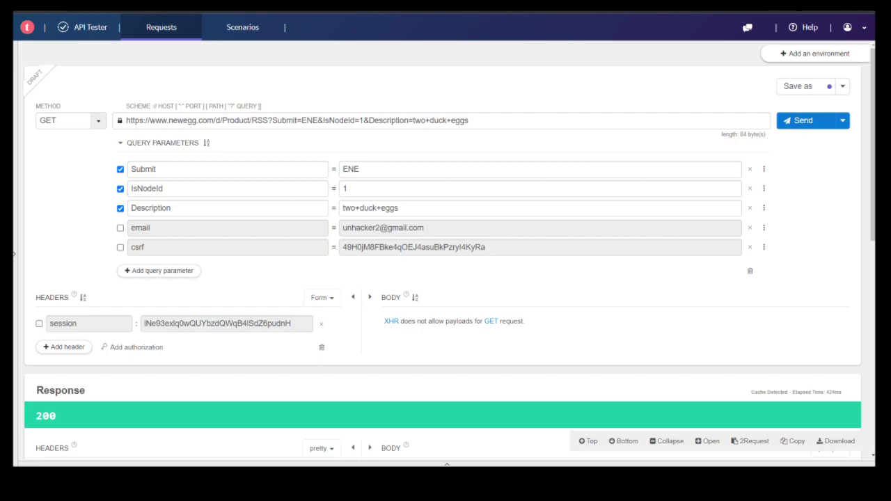
left_click(303, 122)
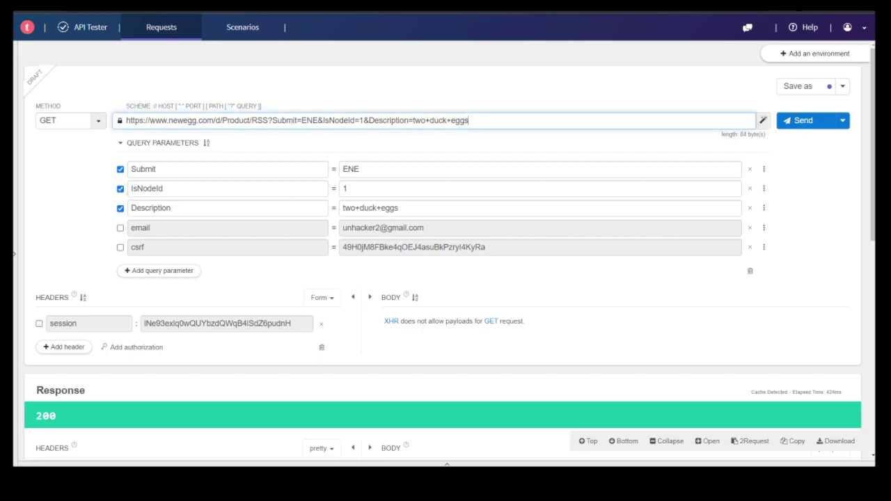
Step: Set the IsNodeId value in the request URL to 0 and send the GET request
key("ctrl+plus")
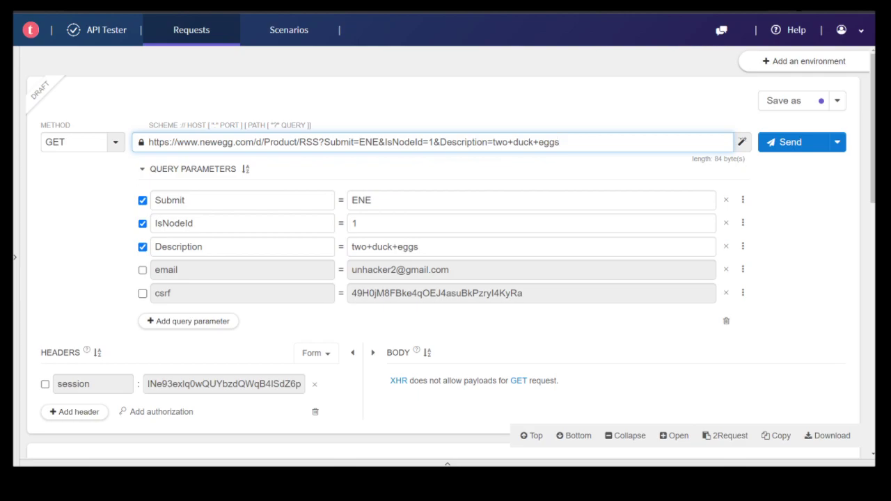
left_click_drag(560, 142, 330, 142)
left_click(502, 142)
double_click(463, 142)
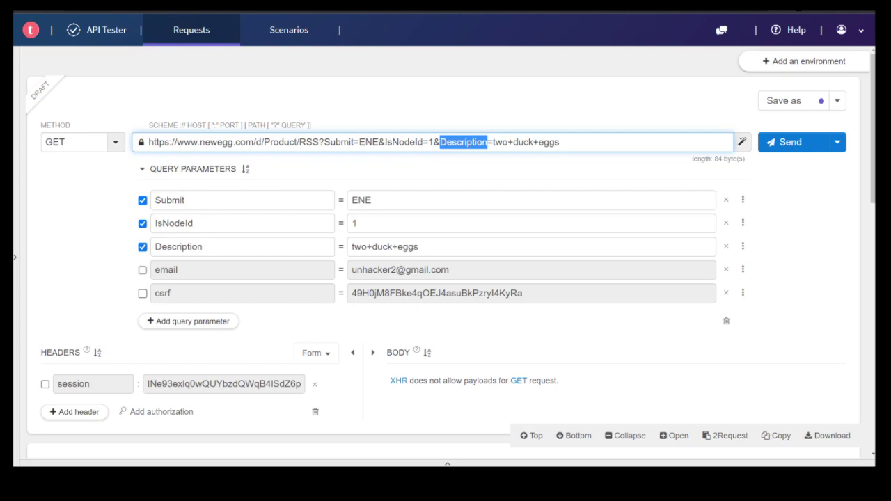
double_click(403, 142)
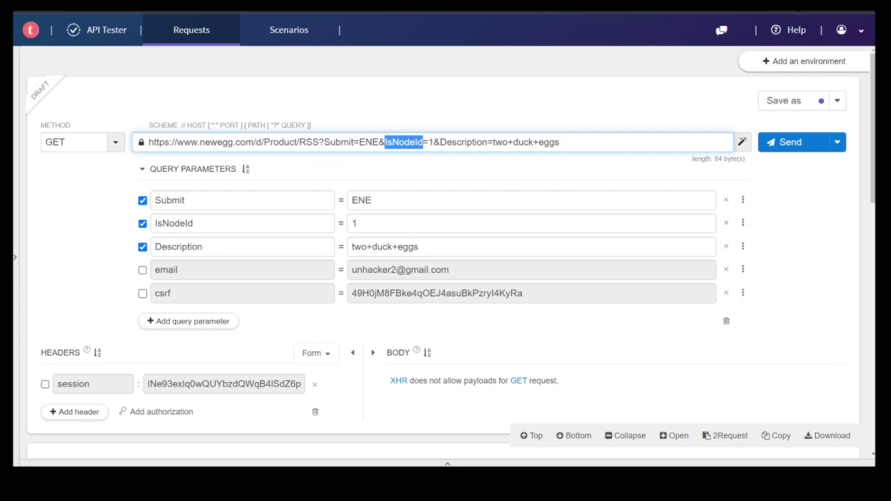
left_click(429, 142)
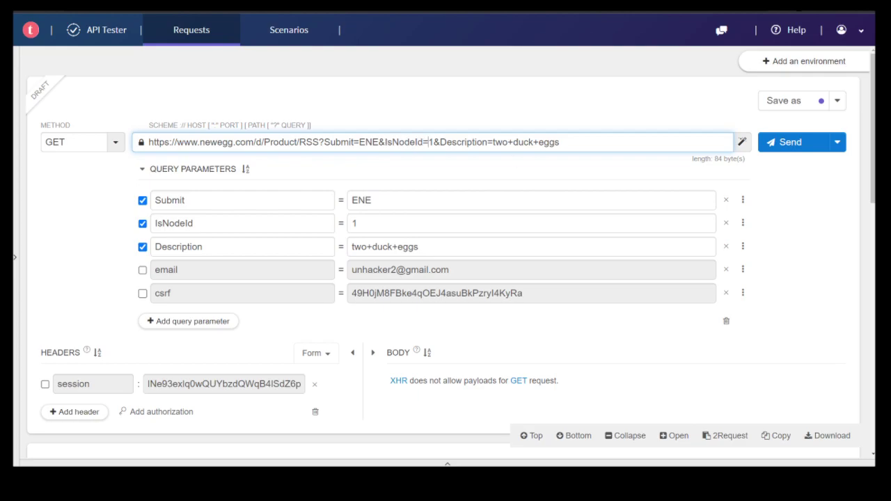
double_click(430, 142)
type("0")
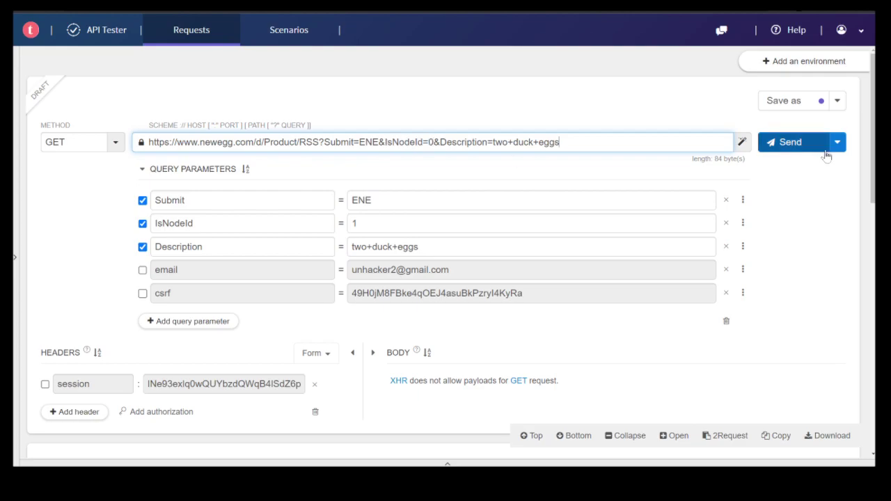
left_click(794, 143)
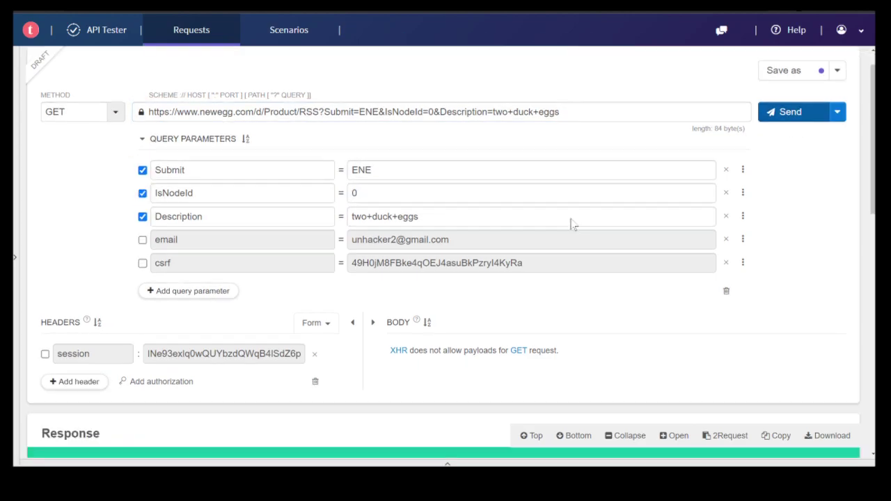
Step: Look through the response headers, set-cookie entries and XML body of the IsNodeId=0 request
scroll(646, 180, "down", 5)
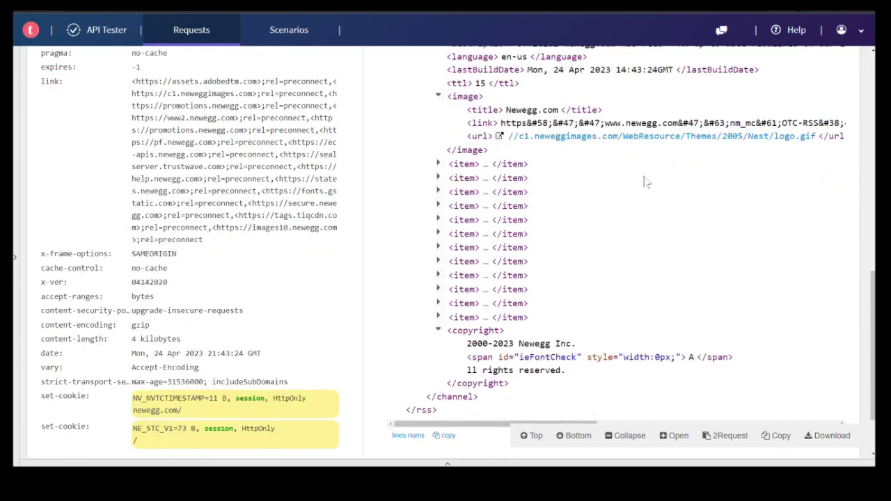
scroll(644, 179, "up", 2)
scroll(645, 177, "down", 3)
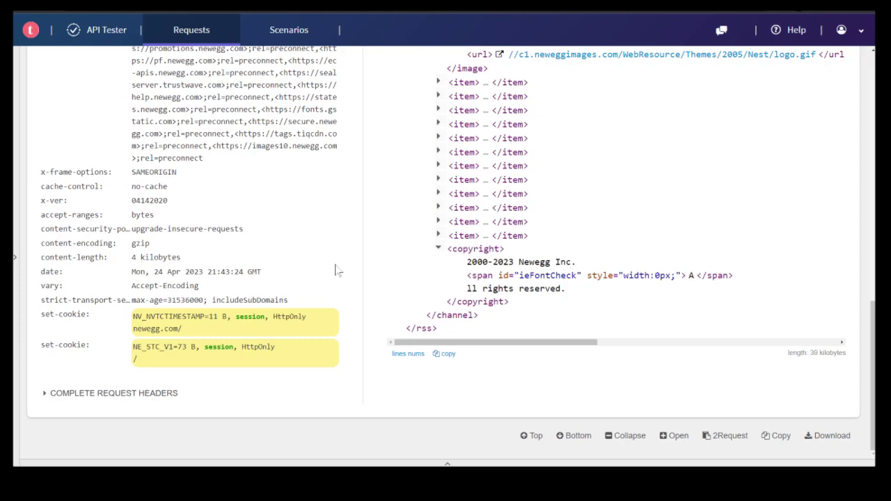
scroll(240, 277, "up", 1)
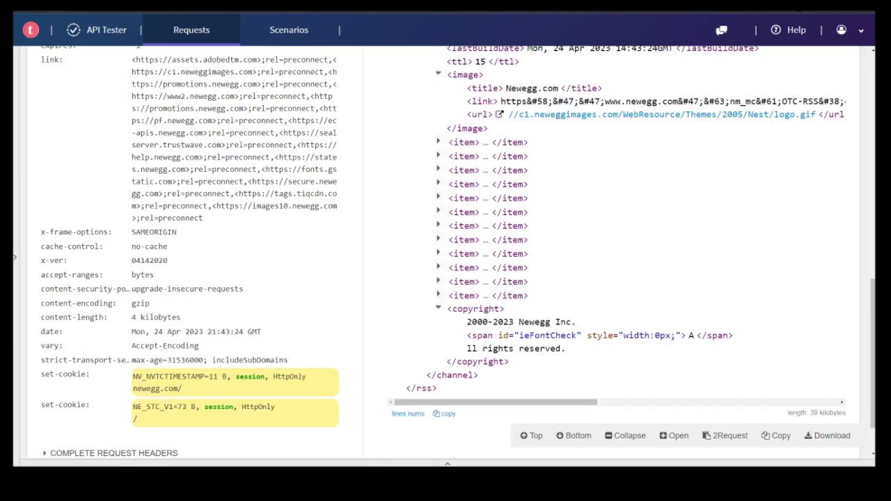
left_click_drag(307, 391, 208, 376)
scroll(257, 271, "up", 3)
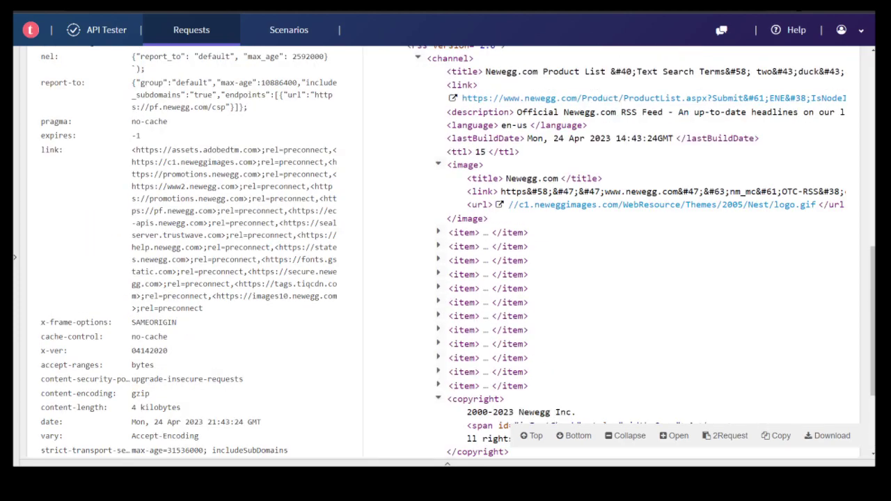
left_click_drag(221, 197, 159, 173)
scroll(604, 251, "down", 2)
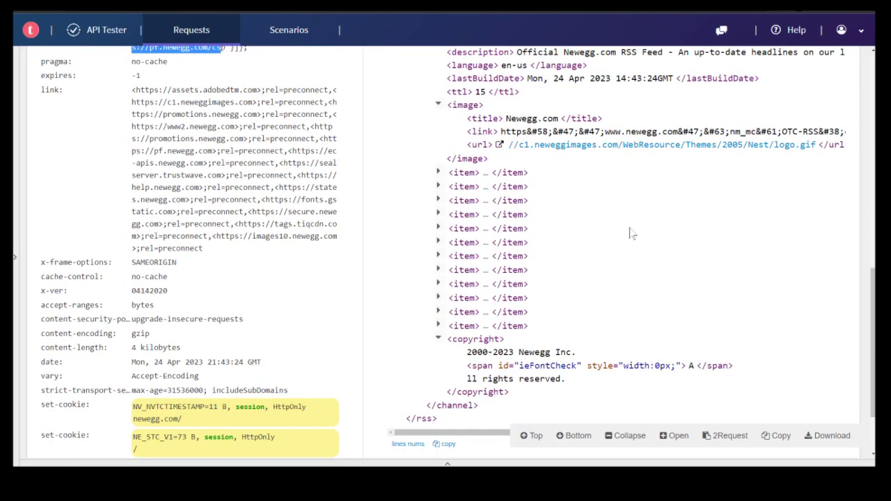
scroll(411, 239, "up", 2)
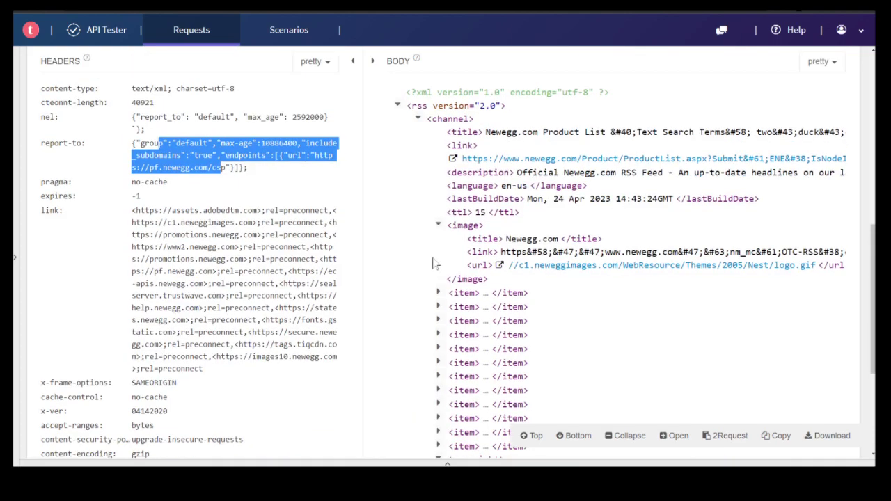
Step: Expand the first item element in the response body to read its contents and collapse the image element
left_click(437, 296)
left_click(439, 294)
scroll(438, 291, "down", 4)
scroll(437, 188, "up", 3)
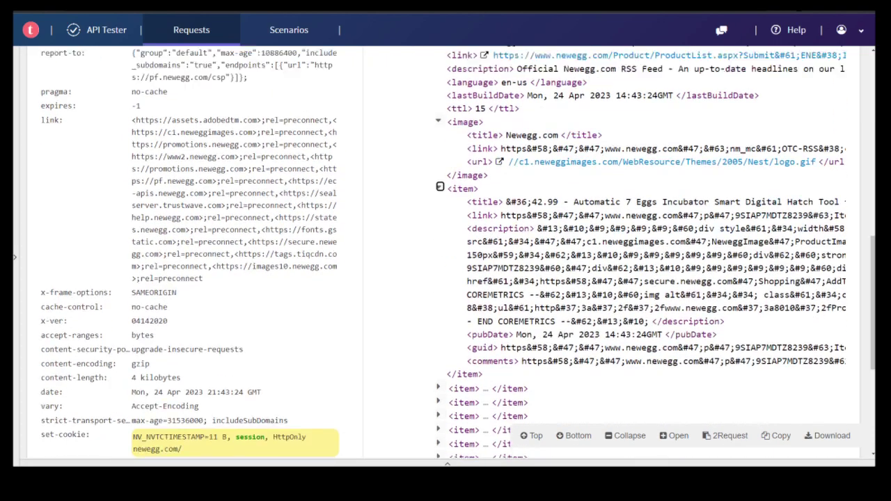
left_click(435, 183)
scroll(676, 280, "up", 2)
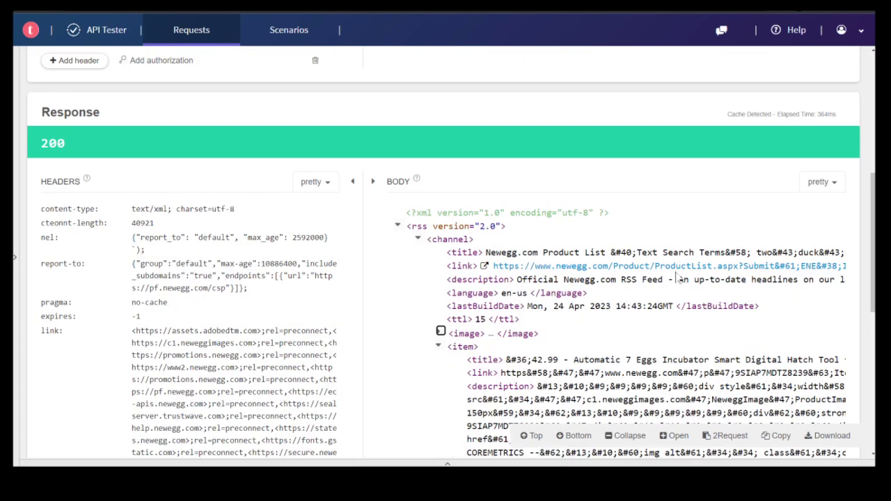
scroll(700, 266, "up", 5)
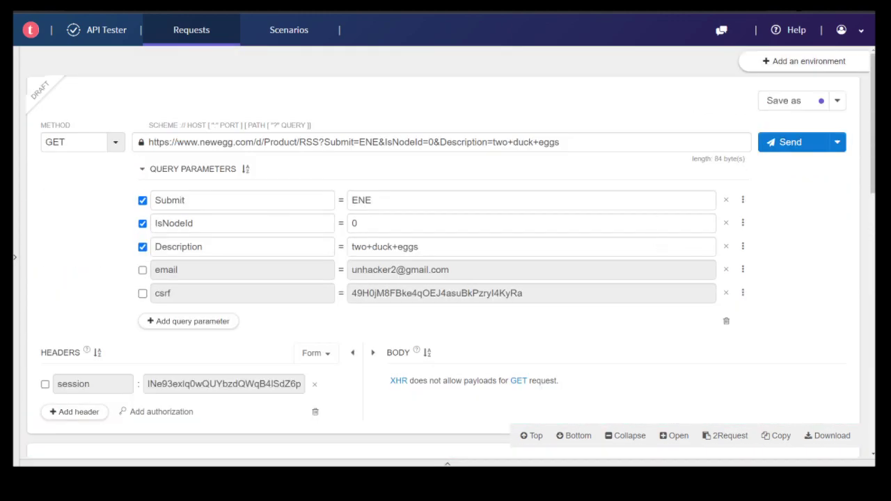
Step: Set the IsNodeId parameter to 1, and enable the email parameter with its digit removed and its domain changed to wearehackerone.com
left_click(661, 221)
type("1")
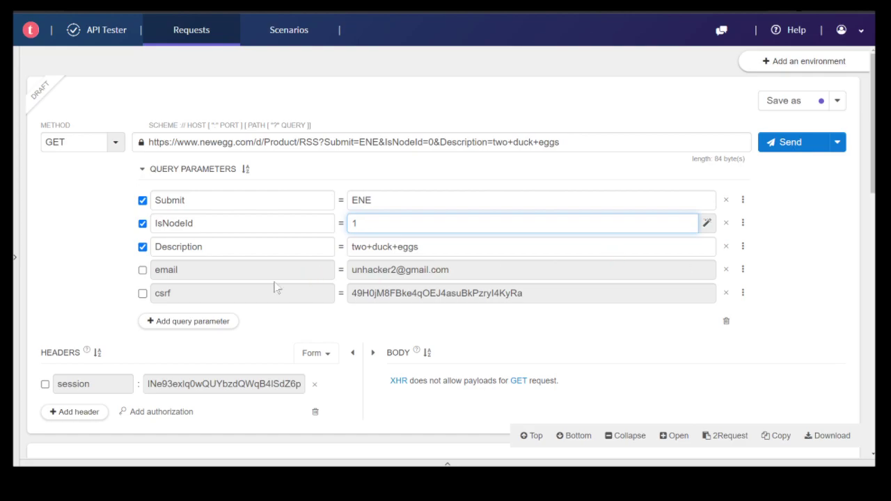
left_click(143, 271)
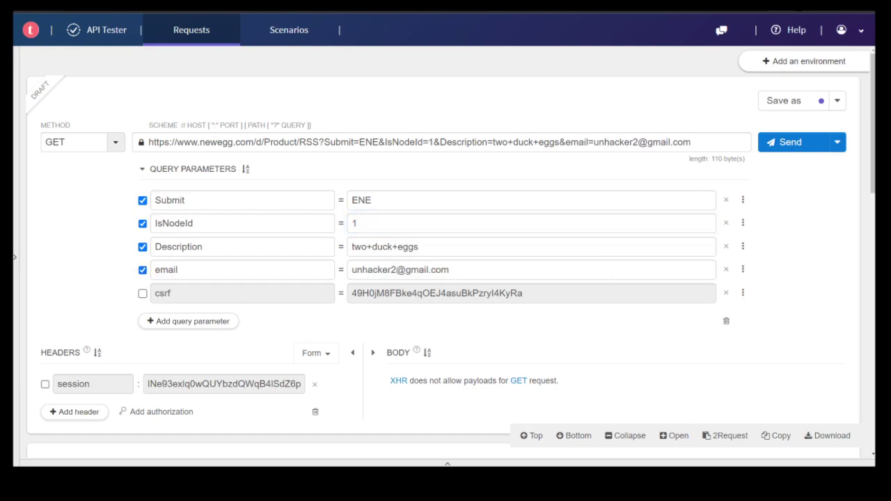
left_click(391, 270)
key("BackSpace")
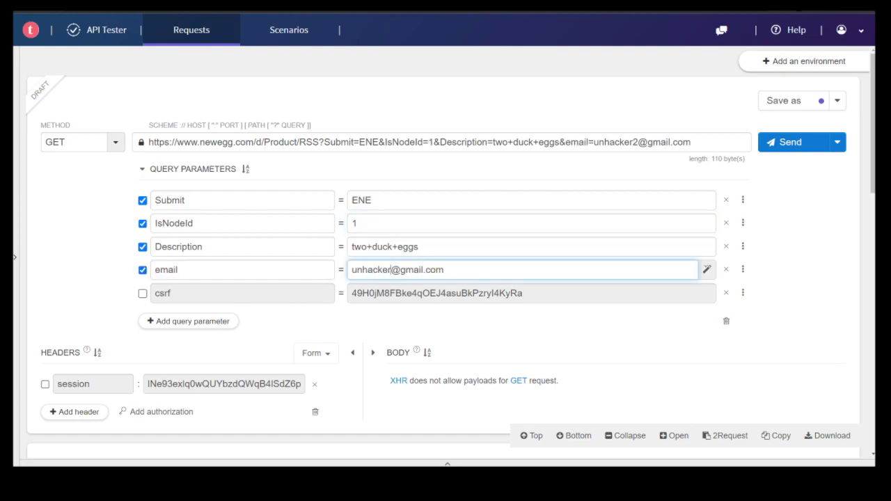
left_click_drag(400, 270, 444, 270)
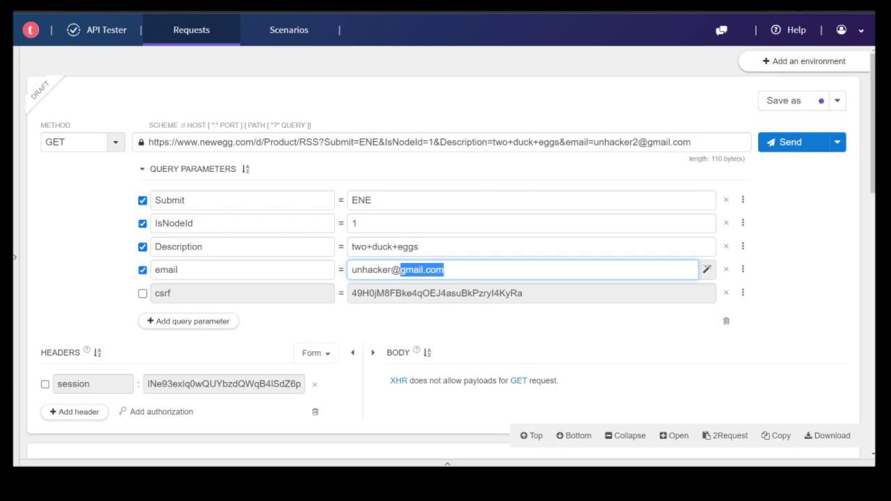
type("wearehackerone.c")
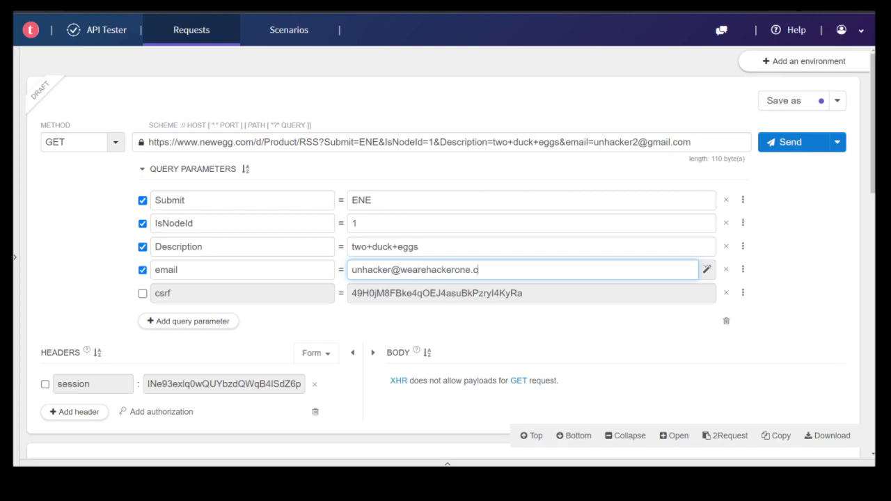
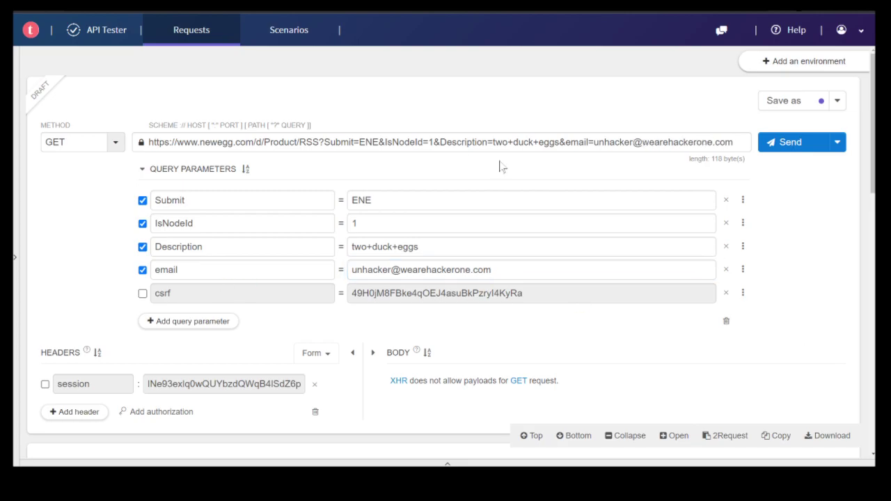
Step: Highlight the e-mail user name within the request URL and send the request with the email parameter included
left_click(620, 142)
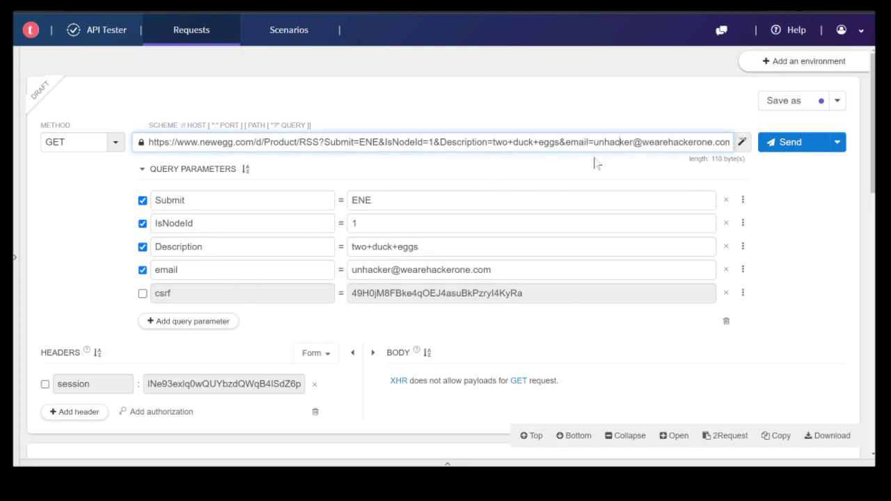
key("Left")
key("Left")
key("Left")
key("Left")
key("Left")
key("Left")
key("Left")
key("Left")
key("Left")
key("shift+Right")
key("shift+Right")
key("shift+Right")
key("shift+Right")
key("shift+Right")
key("shift+Right")
key("shift+Right")
key("shift+Right")
key("Right")
key("Right")
key("Right")
key("Right")
key("Right")
key("Right")
key("Right")
left_click(792, 143)
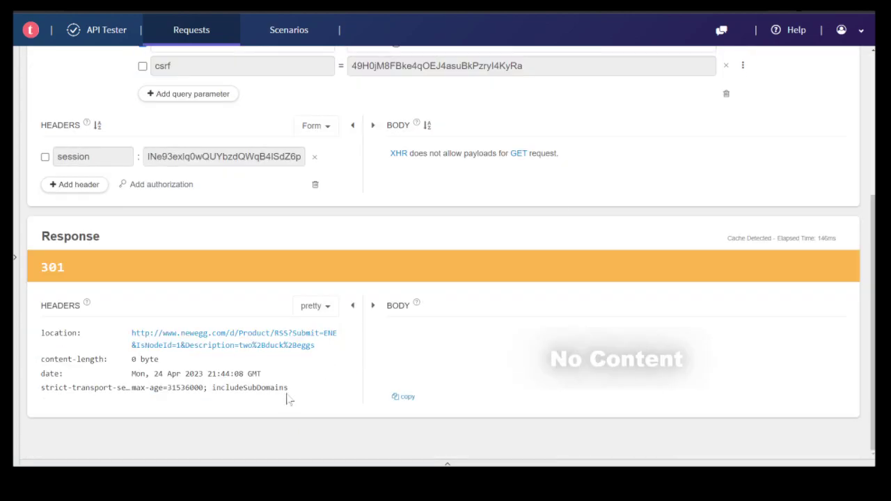
Step: Turn the email parameter into a second Description parameter with the value not+for+hatching and send the request
scroll(401, 362, "up", 5)
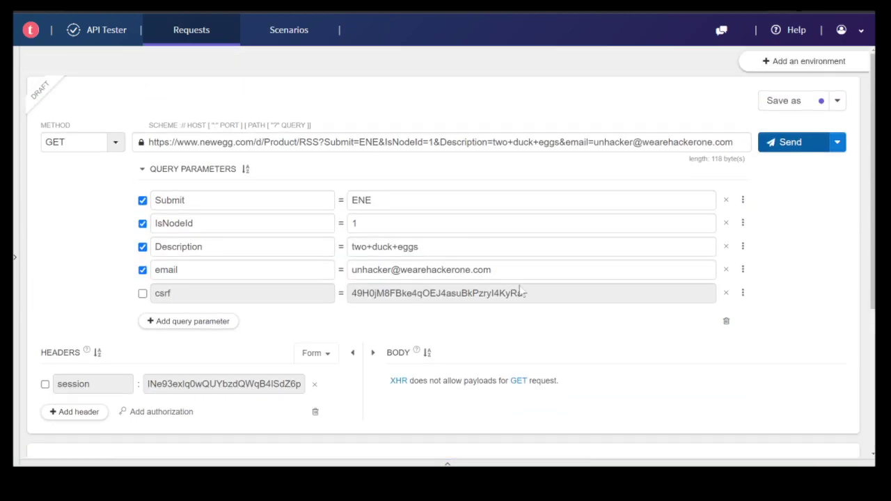
double_click(167, 270)
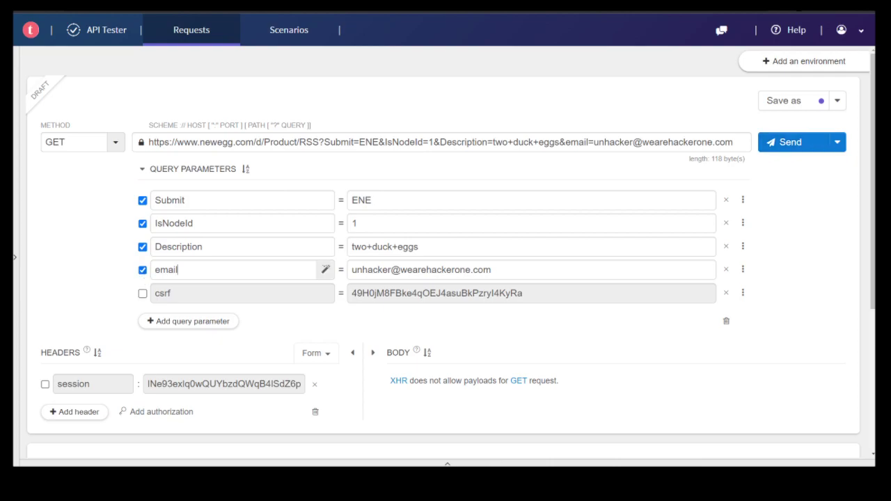
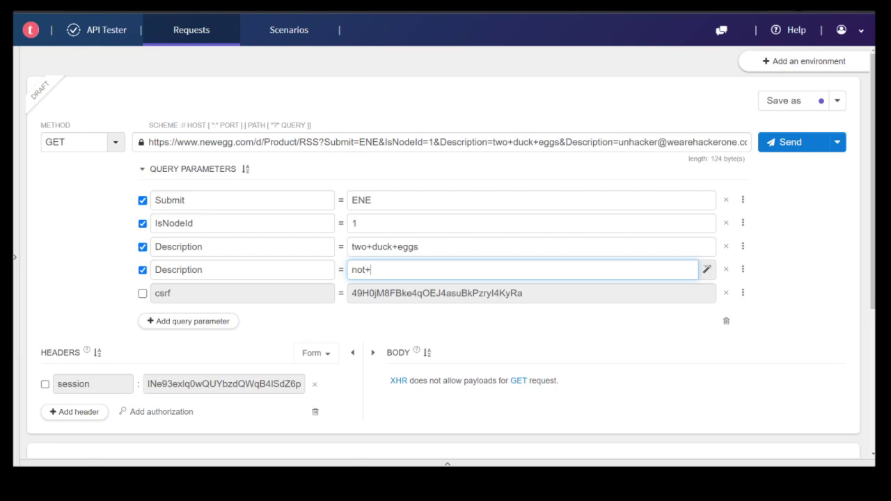
type("r+hatching")
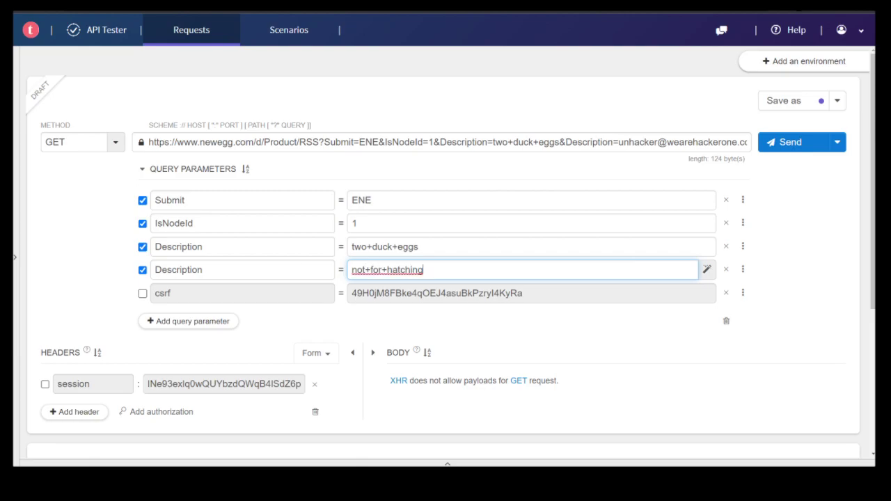
left_click(799, 149)
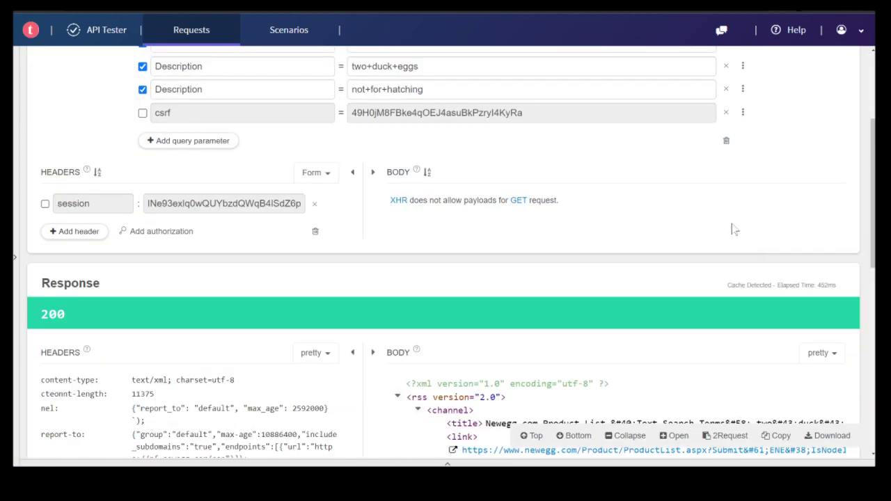
Step: Examine the request's duplicate Description parameters and the headers and item elements in its response
scroll(725, 237, "up", 2)
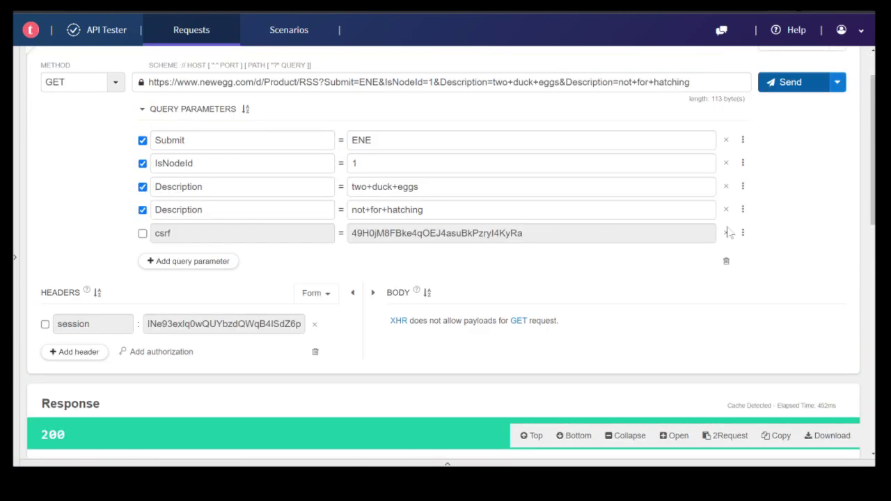
scroll(728, 233, "up", 1)
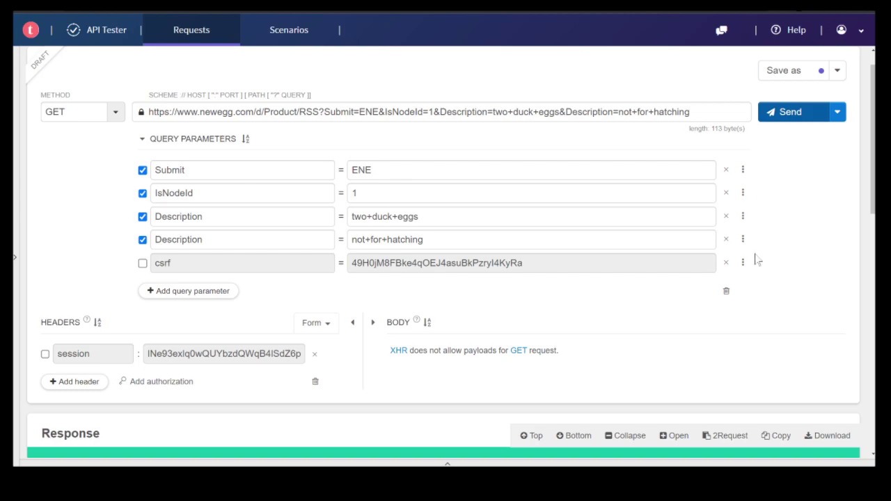
scroll(773, 244, "down", 3)
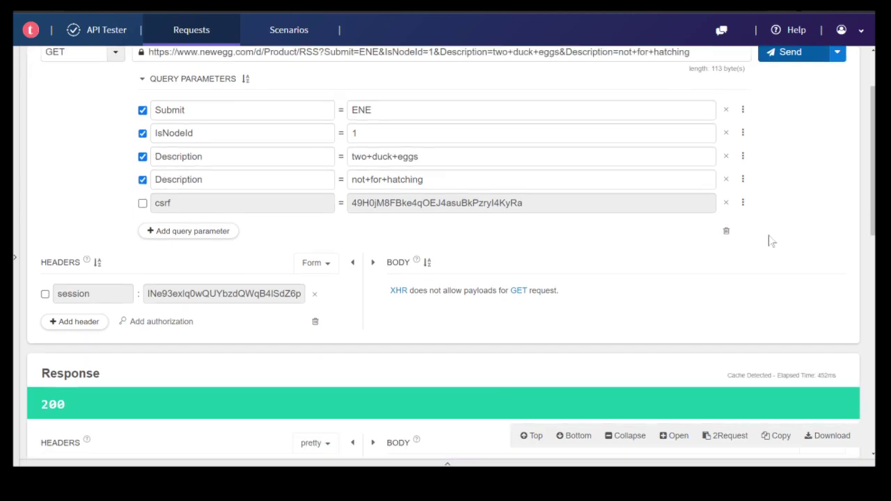
scroll(708, 201, "down", 4)
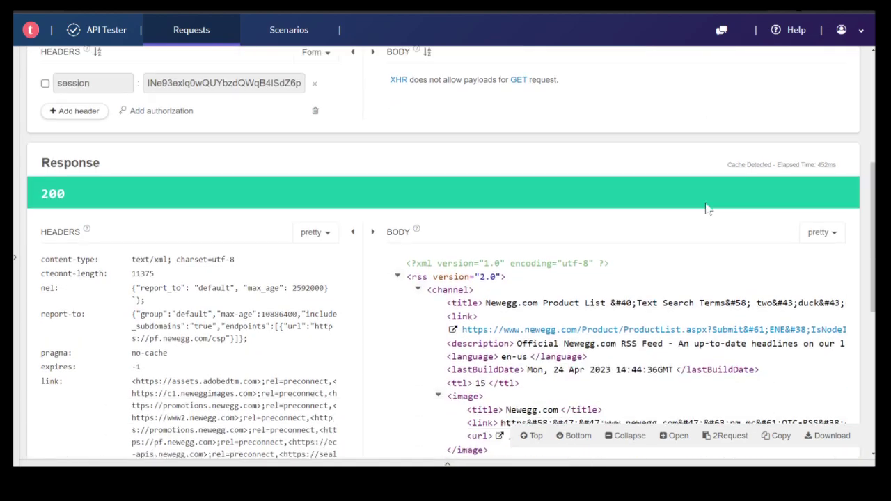
scroll(712, 201, "down", 3)
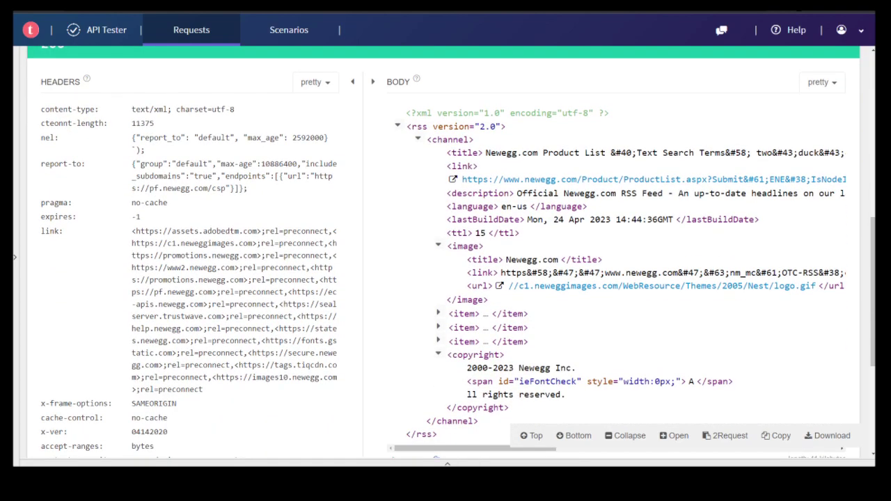
scroll(700, 224, "down", 5)
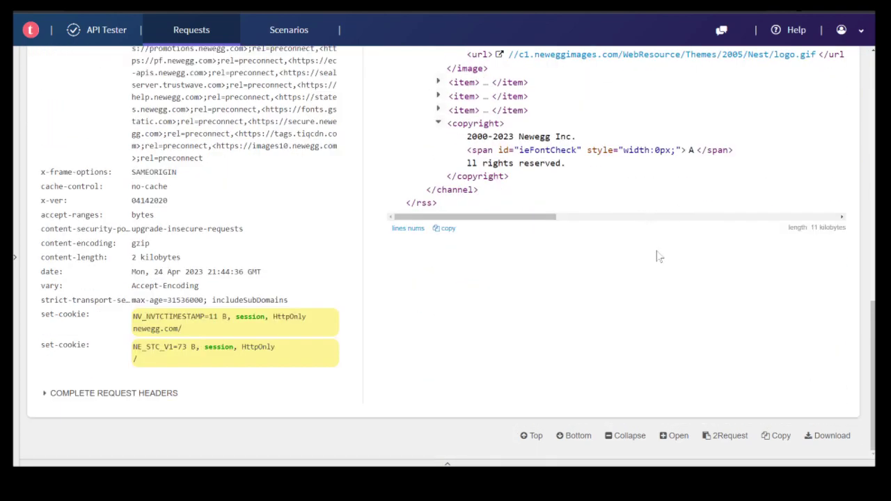
scroll(689, 264, "up", 5)
scroll(737, 307, "up", 5)
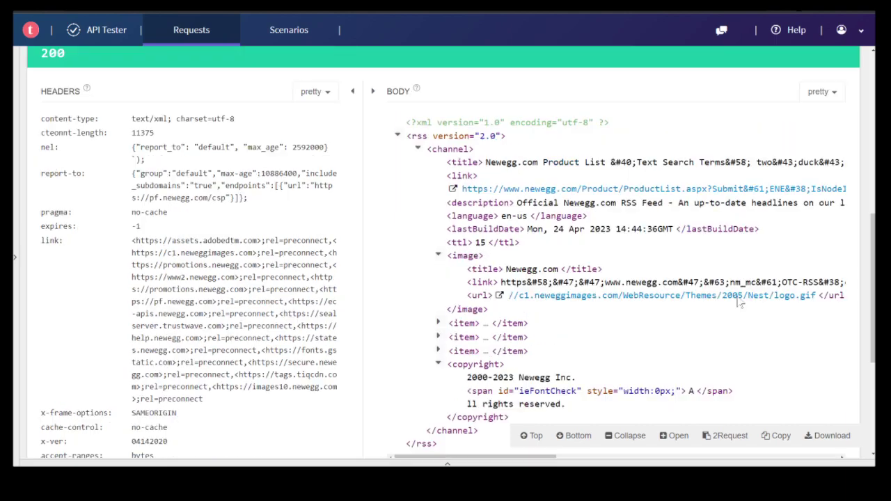
Step: Review the request's two Description parameters against the response body and widen the response body area
scroll(772, 287, "up", 2)
scroll(774, 287, "up", 5)
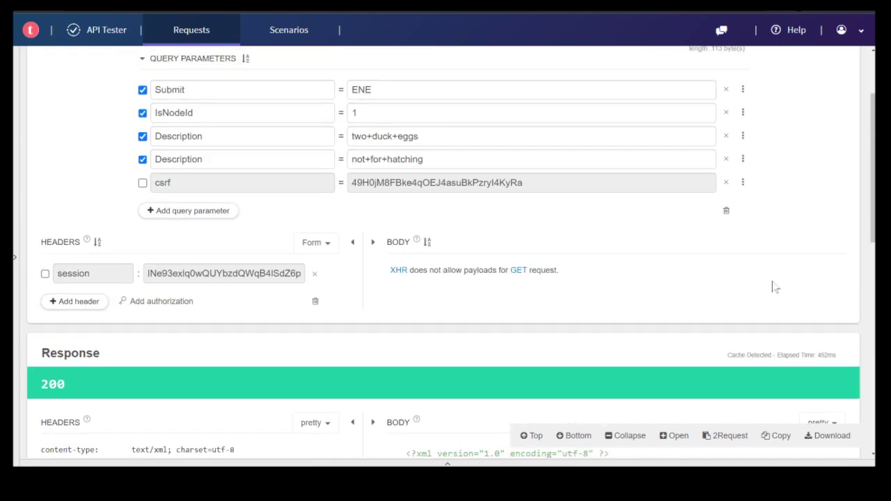
left_click(434, 270)
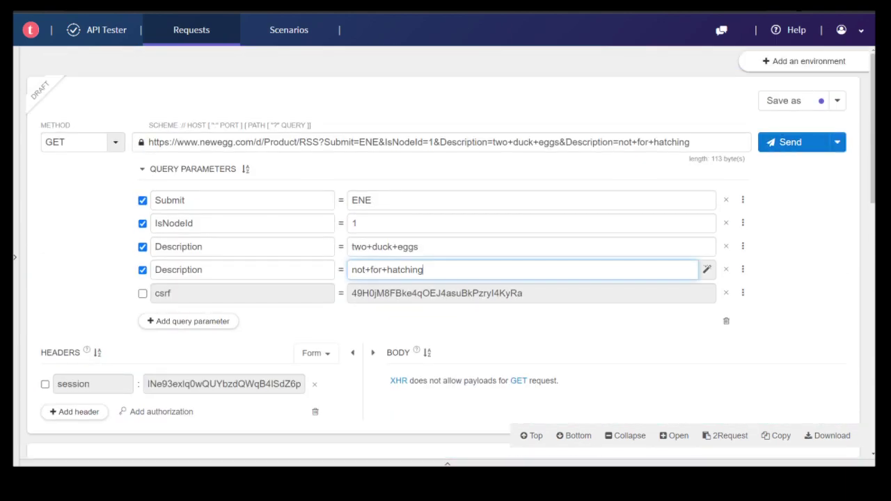
scroll(724, 317, "down", 9)
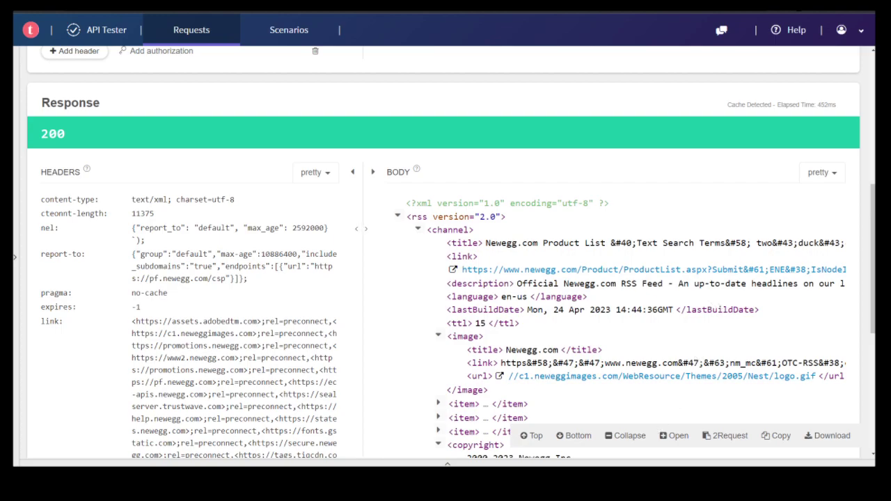
left_click_drag(362, 229, 333, 228)
scroll(515, 252, "down", 2)
scroll(538, 245, "up", 1)
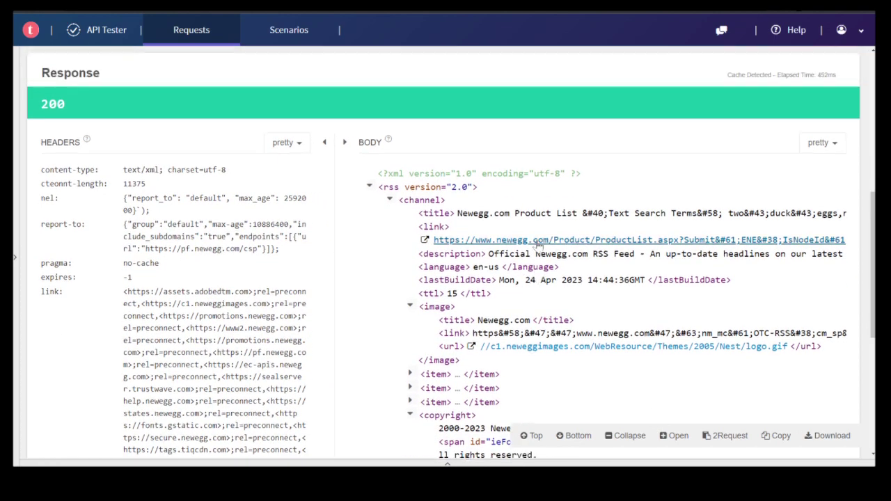
Step: Highlight the search terms from both Description parameters within the title element of the response body
mouse_move(761, 213)
left_mouse_down()
mouse_move(851, 214)
mouse_move(727, 213)
left_mouse_up()
left_click(727, 213)
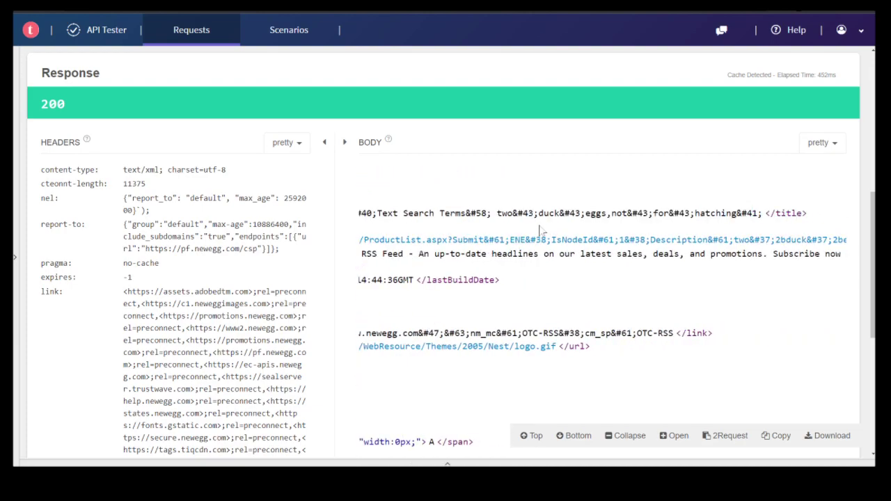
left_click_drag(492, 214, 736, 215)
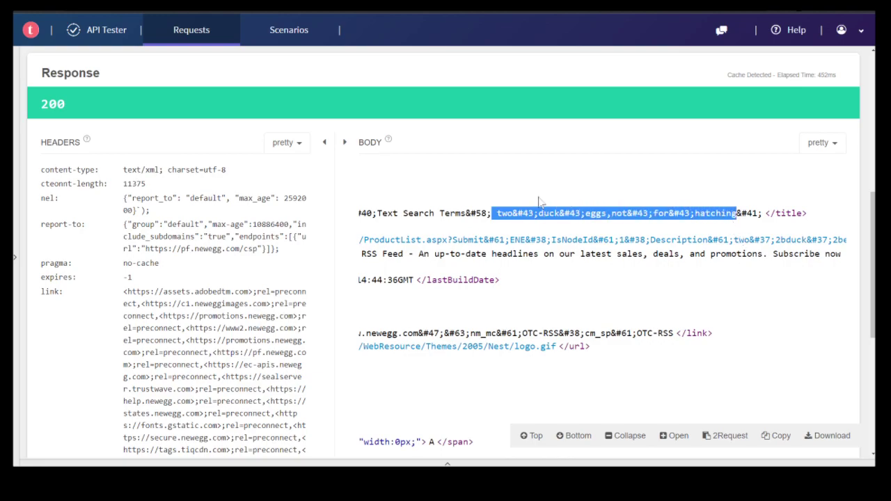
left_click_drag(492, 213, 758, 213)
left_click(612, 213)
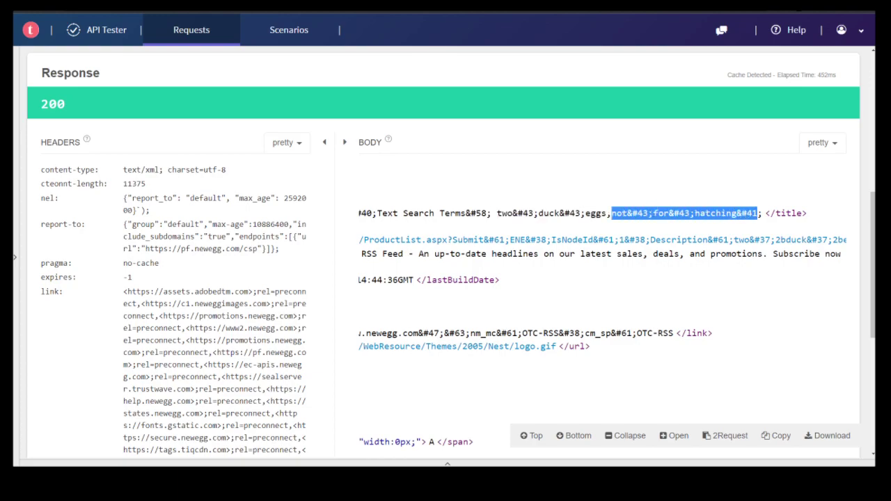
left_click(580, 212)
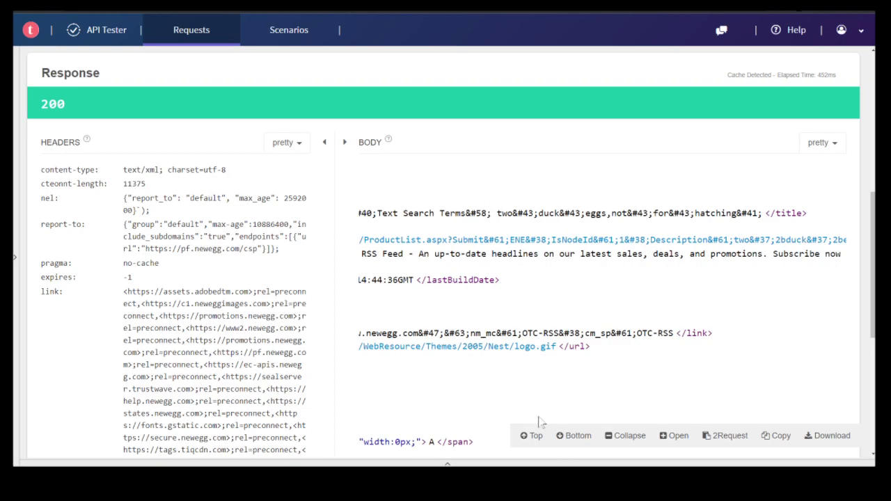
Step: Set the second Description parameter to not+for+hatching'+OR+'1'='1 and send the request
scroll(466, 239, "up", 5)
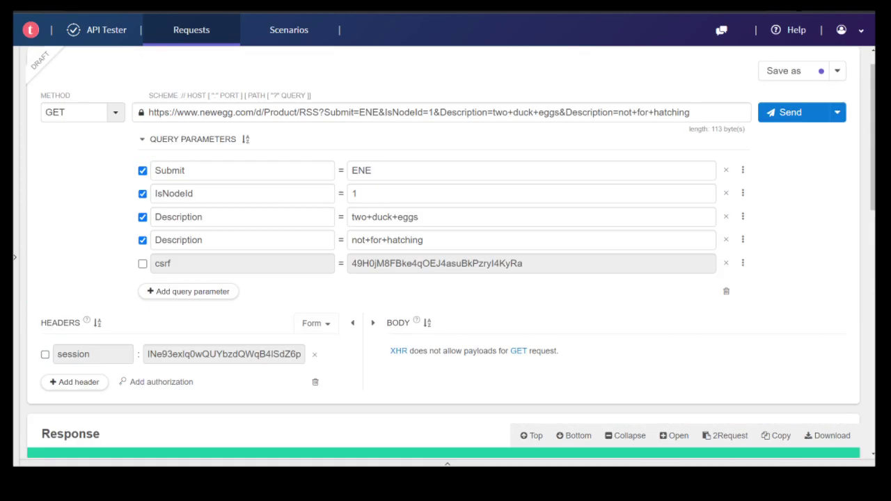
left_click(160, 261)
left_click_drag(426, 240, 350, 240)
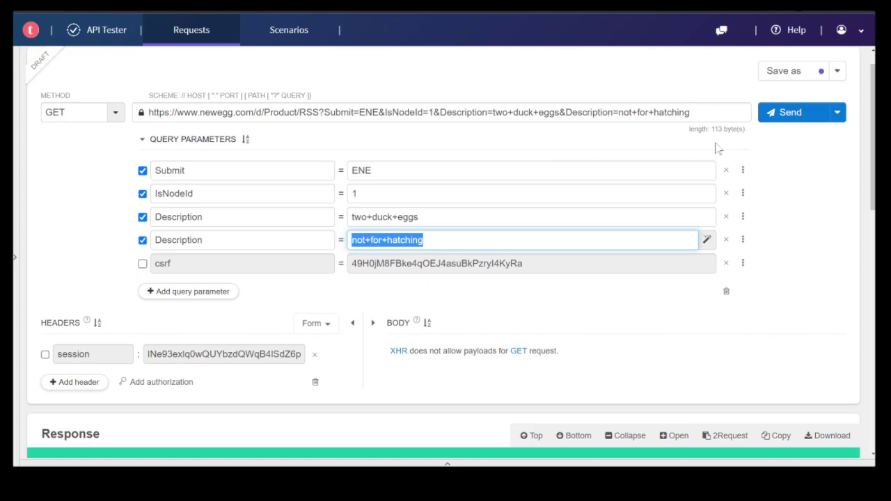
type("1")
key("BackSpace")
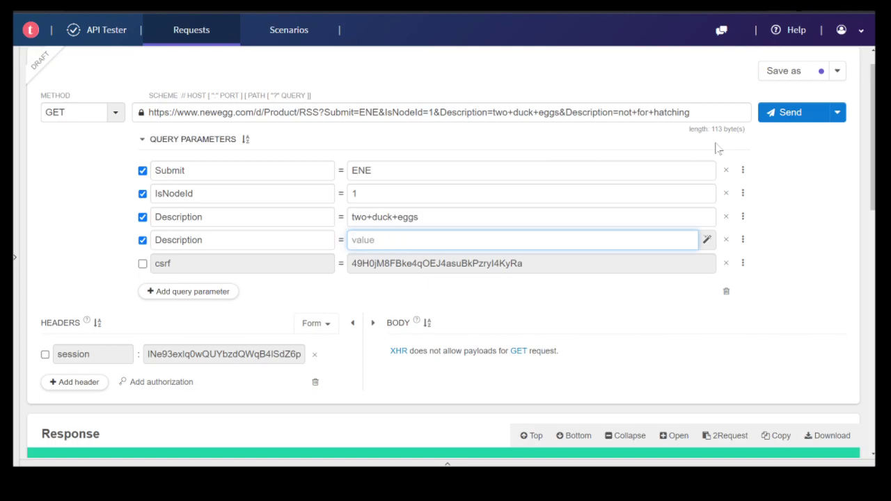
type("not+fo")
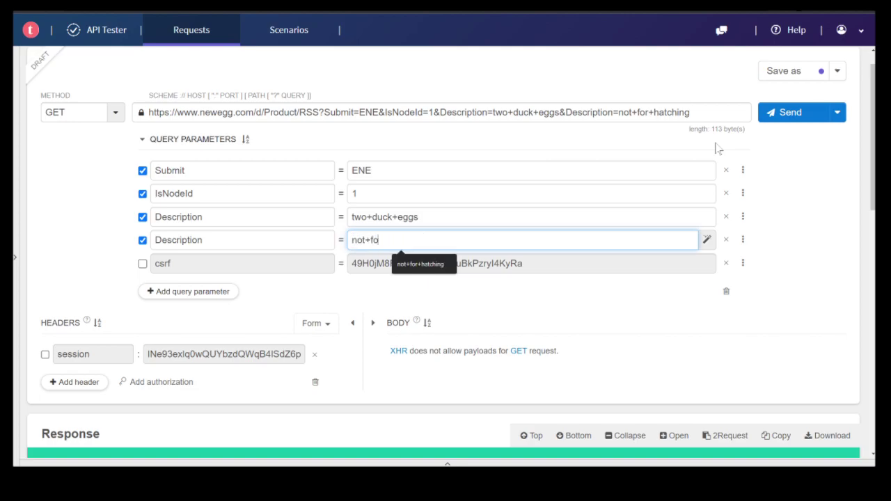
type("r+hatching'+OR+'1'='1")
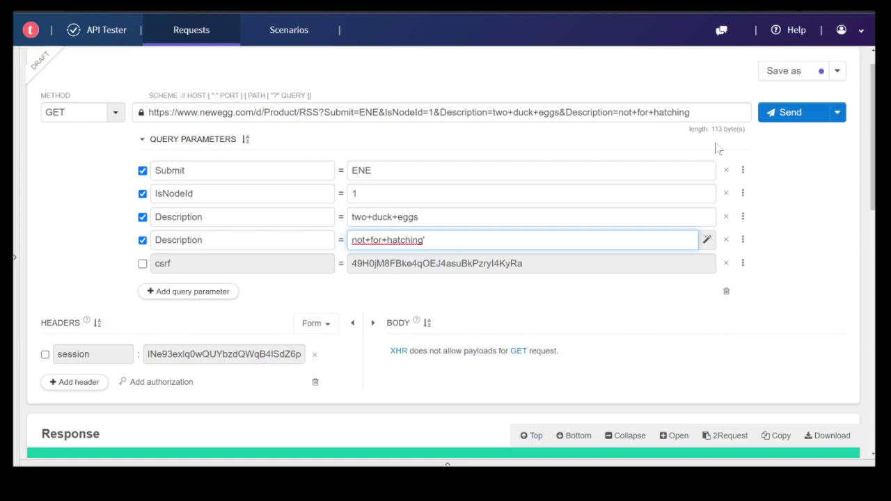
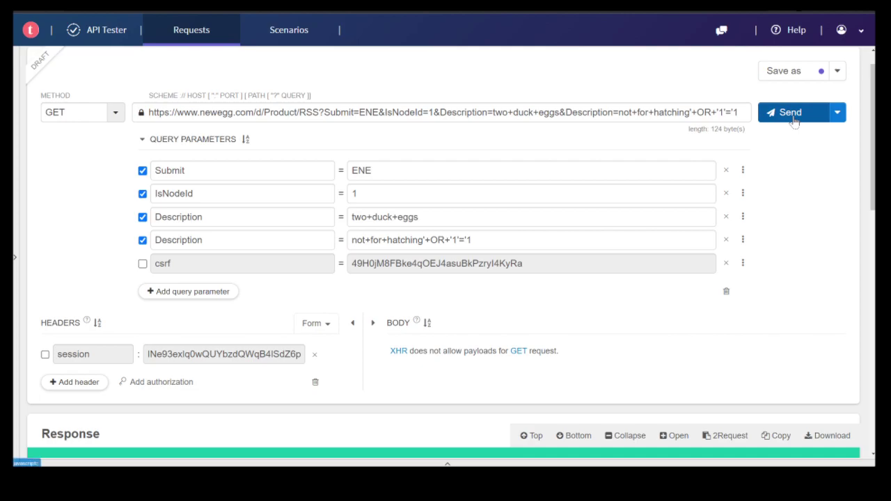
left_click(794, 122)
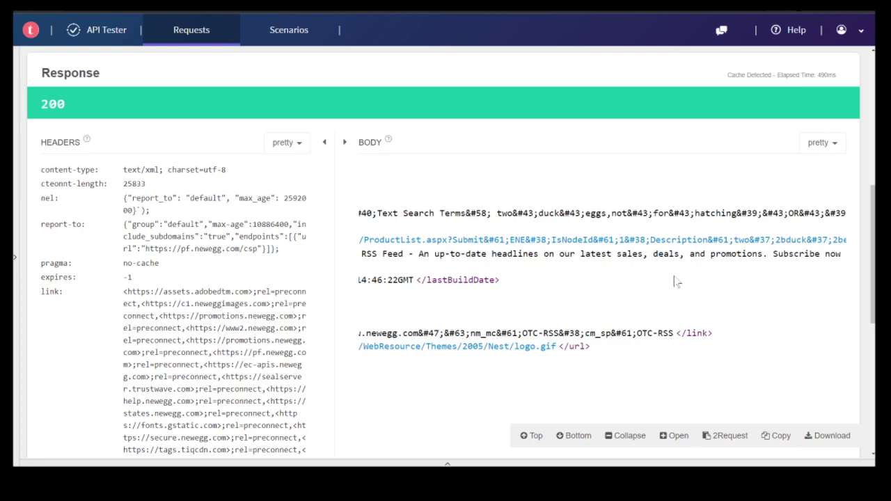
Step: Compare the response's item elements with the request's query parameters, and reduce the page zoom to 110%
scroll(674, 283, "down", 6)
left_click_drag(545, 297, 419, 299)
scroll(557, 256, "up", 4)
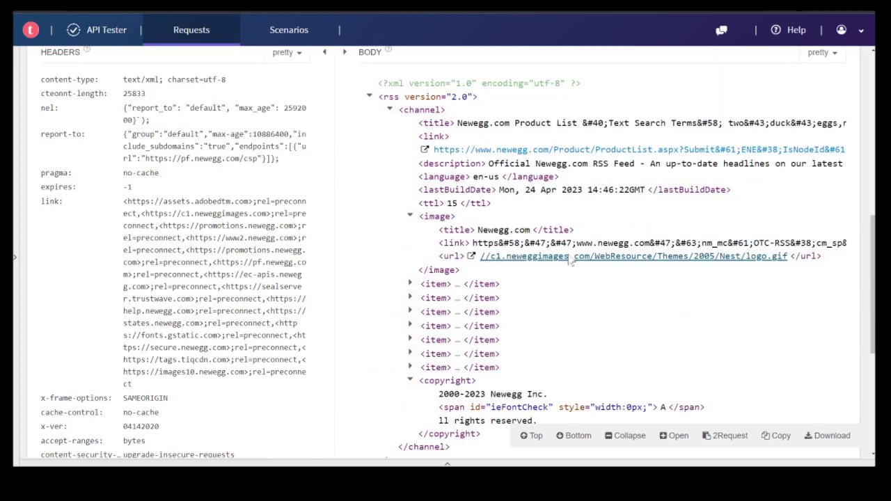
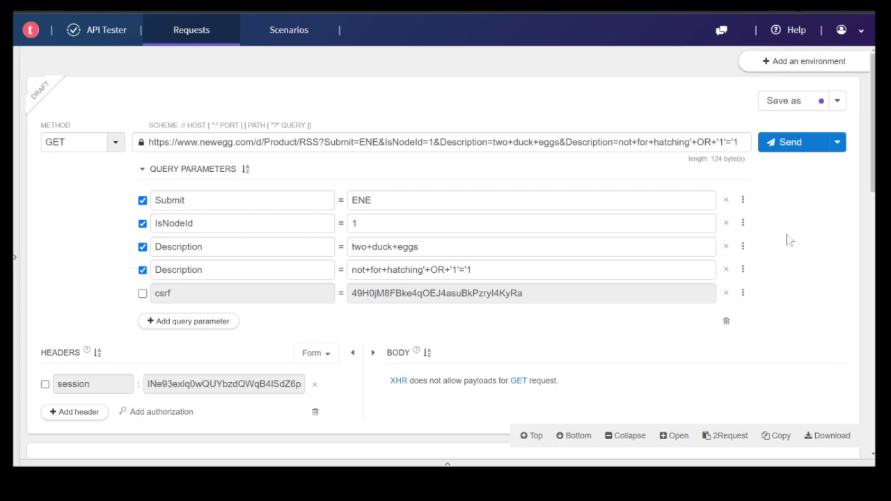
left_click_drag(872, 133, 870, 289)
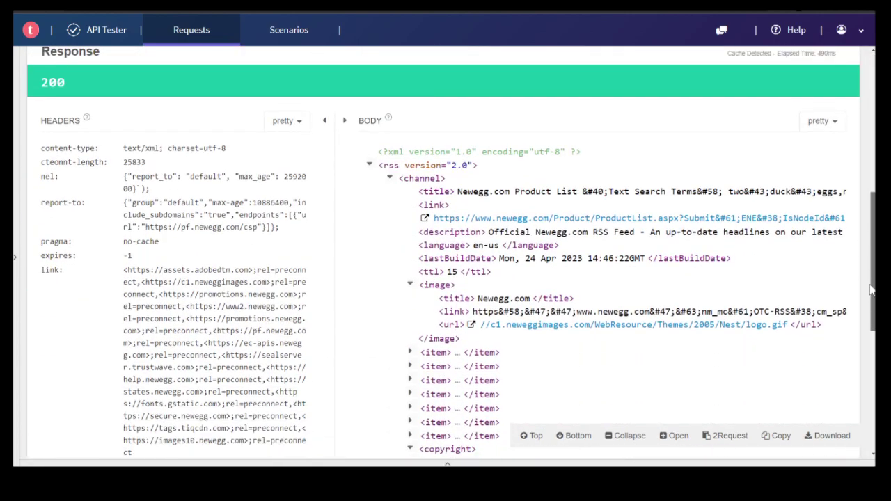
left_click_drag(870, 290, 842, 120)
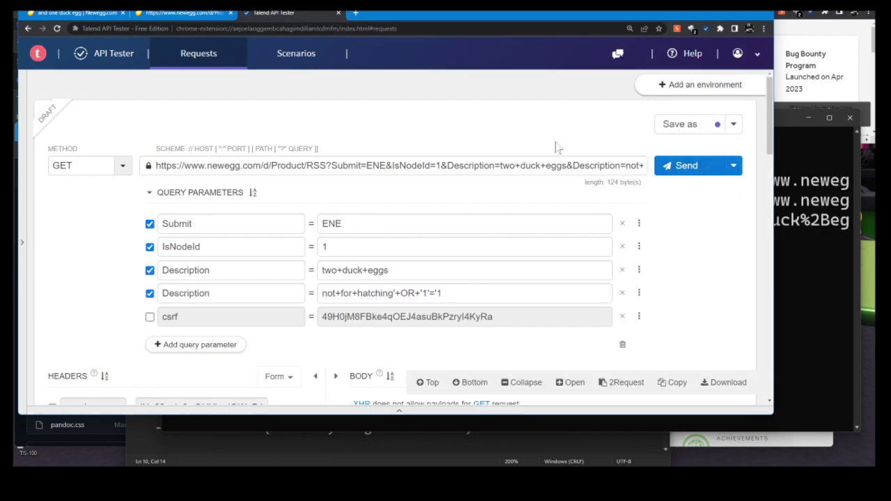
key("ctrl+minus")
key("ctrl+minus")
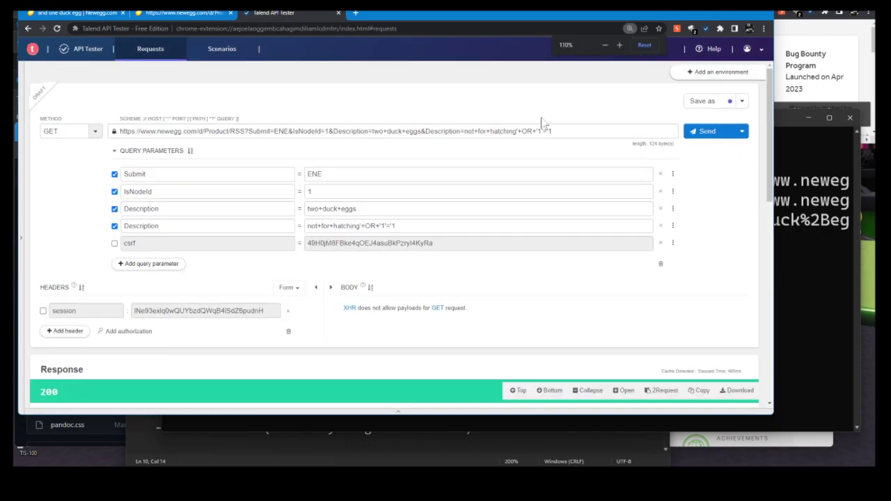
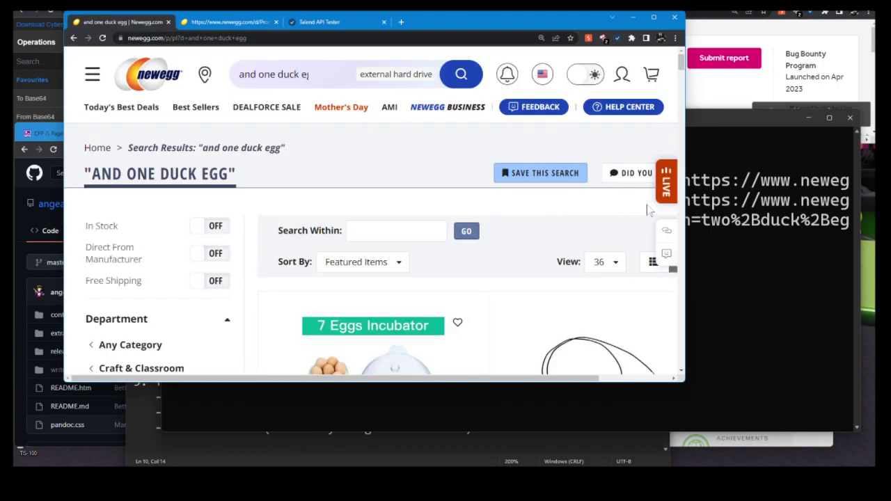
Step: Resize the HackerOne Newegg window, then bring the Cybersecurity Starter Kit notes to the front and move them higher
left_click(727, 87)
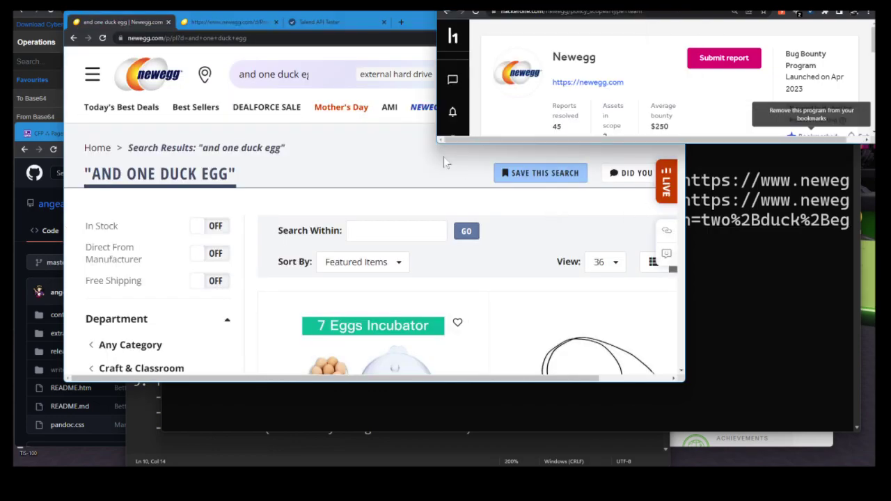
left_click_drag(438, 144, 467, 164)
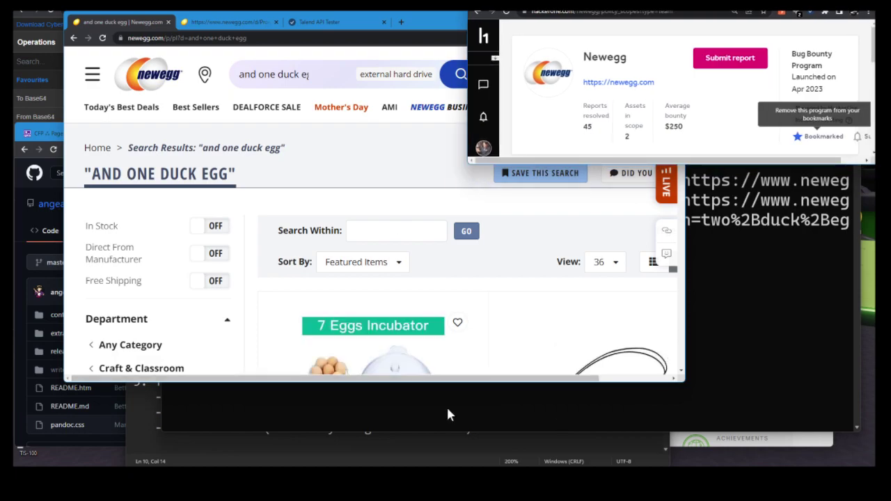
left_click(149, 412)
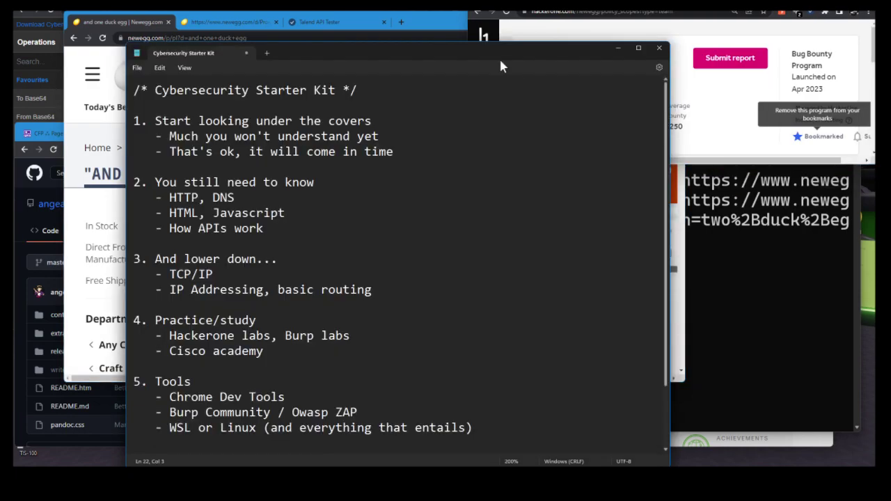
left_click_drag(497, 63, 497, 31)
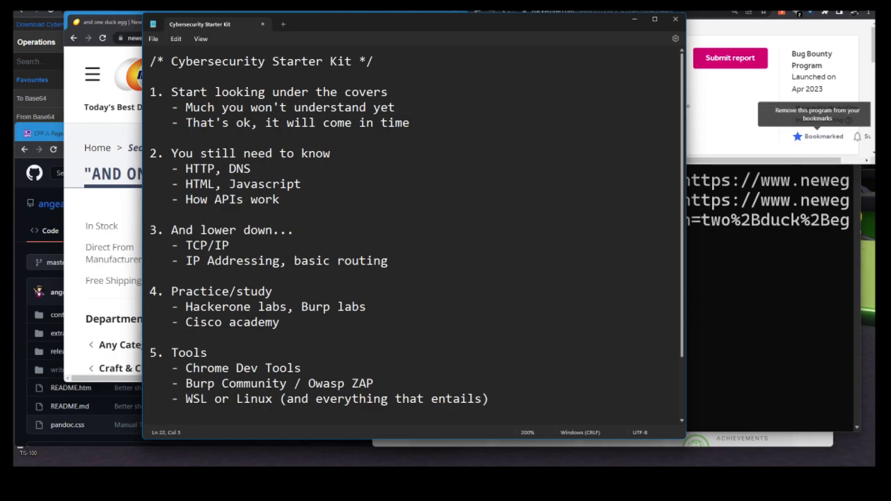
Step: Highlight sections 1 and 2 of the Cybersecurity Starter Kit notes and enlarge the notes window
left_click_drag(280, 200, 150, 77)
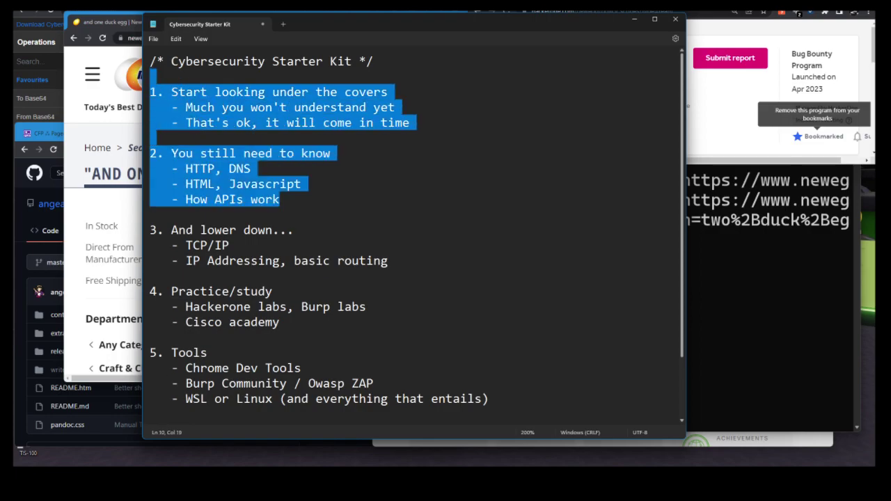
left_click(294, 231)
scroll(294, 230, "down", 2)
scroll(418, 237, "up", 3)
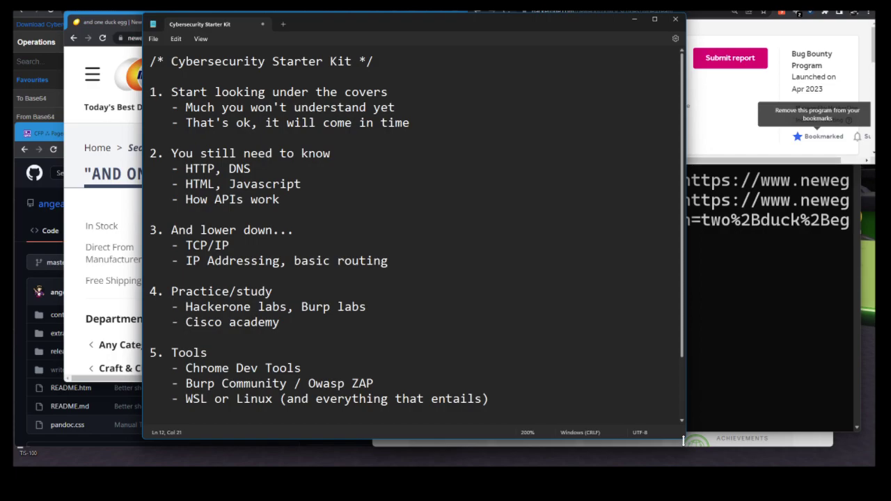
left_click_drag(692, 443, 759, 452)
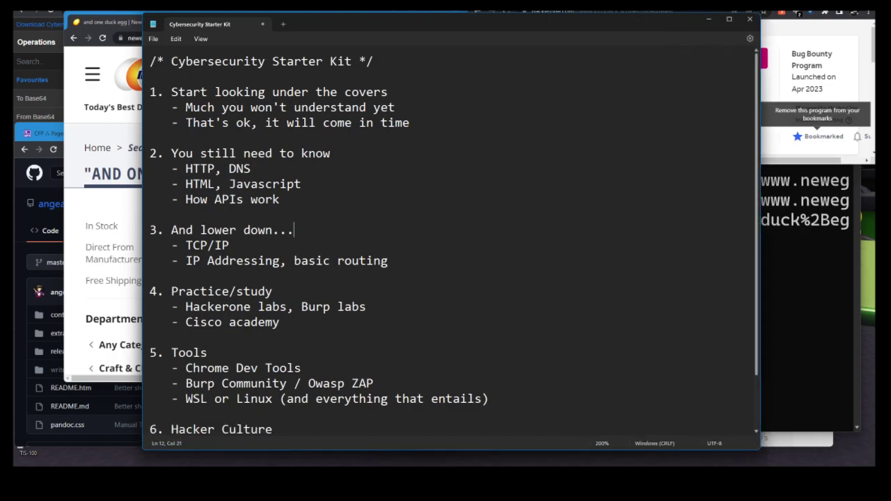
Step: Highlight section 3 of the notes, covering TCP/IP, IP addressing and basic routing
scroll(451, 236, "down", 2)
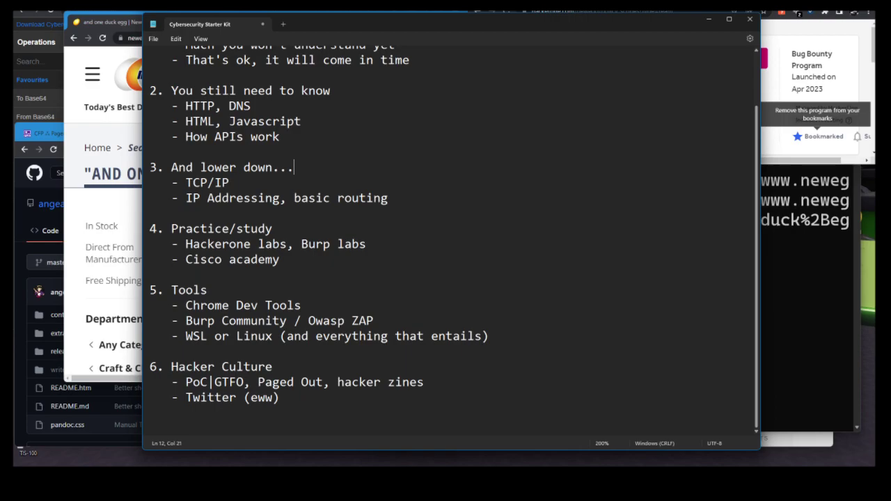
scroll(453, 237, "up", 2)
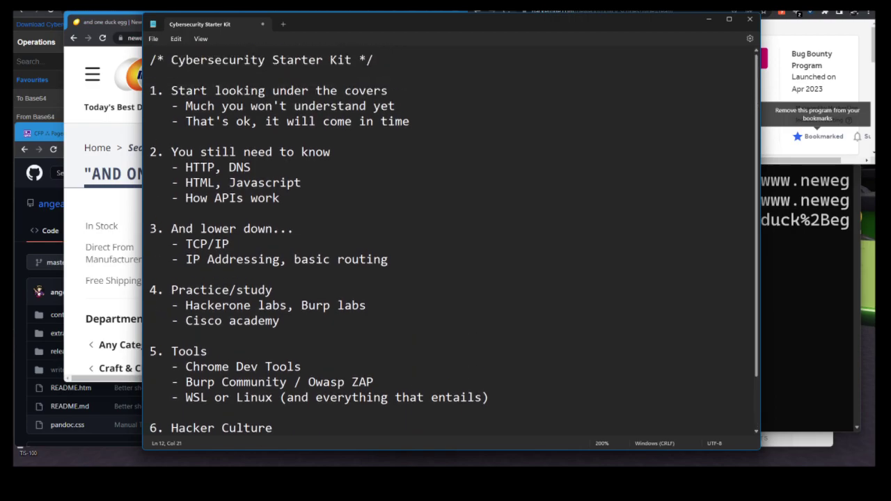
left_click_drag(150, 228, 388, 260)
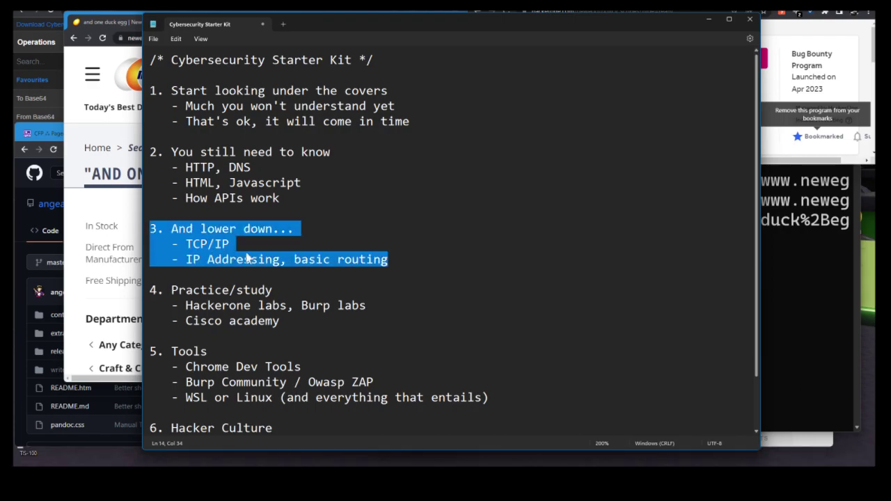
left_click(295, 228)
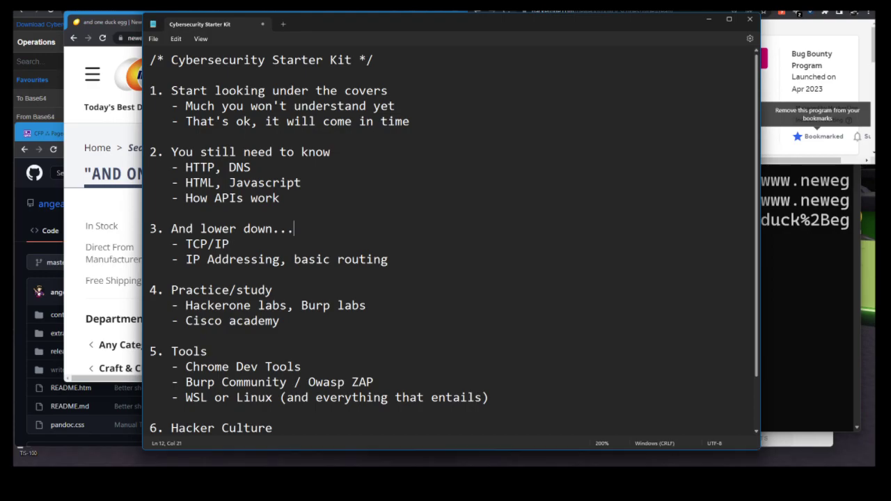
left_click_drag(388, 259, 165, 230)
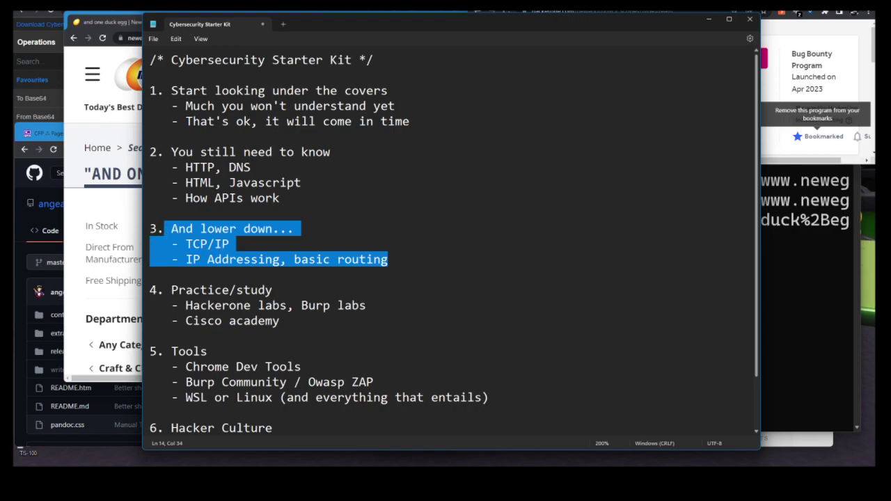
left_click(295, 229)
scroll(451, 240, "down", 2)
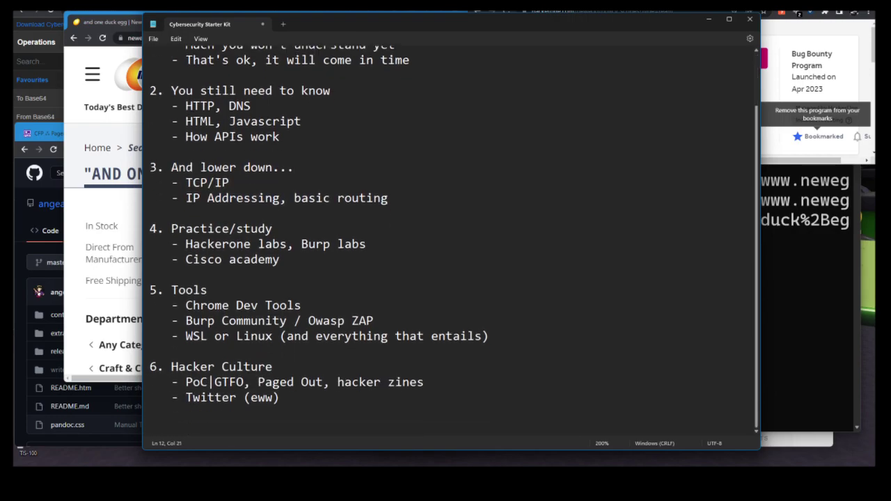
left_click_drag(171, 167, 229, 183)
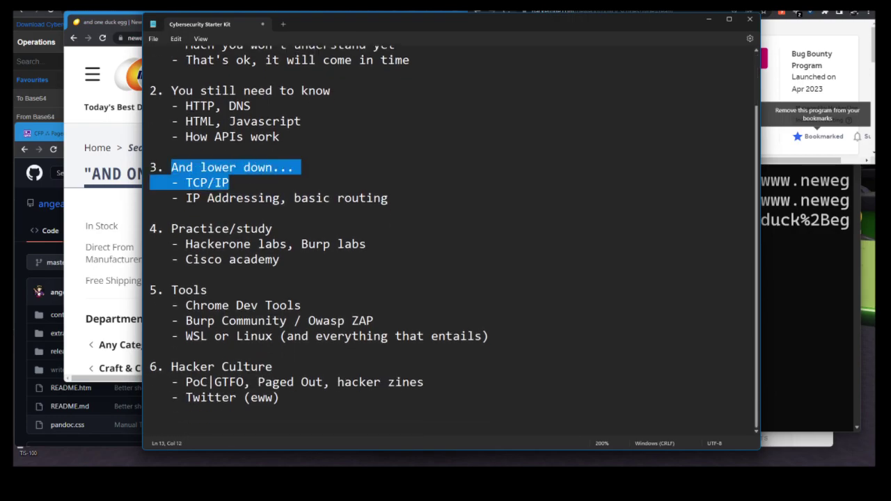
left_click(359, 197)
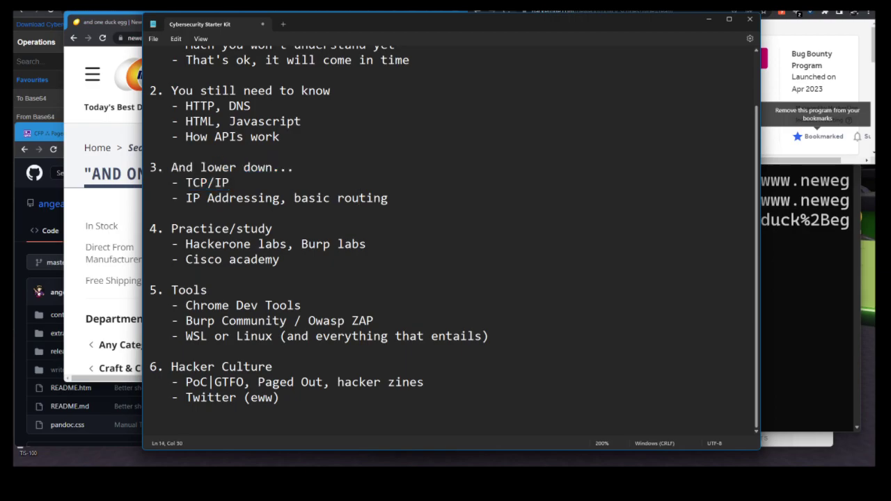
Step: Highlight the Practice/study, Tools and Hacker Culture sections of the notes one after another
left_click_drag(164, 228, 149, 275)
left_click(150, 274)
left_click_drag(302, 304, 179, 320)
left_click(302, 306)
left_click_drag(488, 336, 150, 336)
left_click(209, 290)
left_click_drag(279, 398, 193, 367)
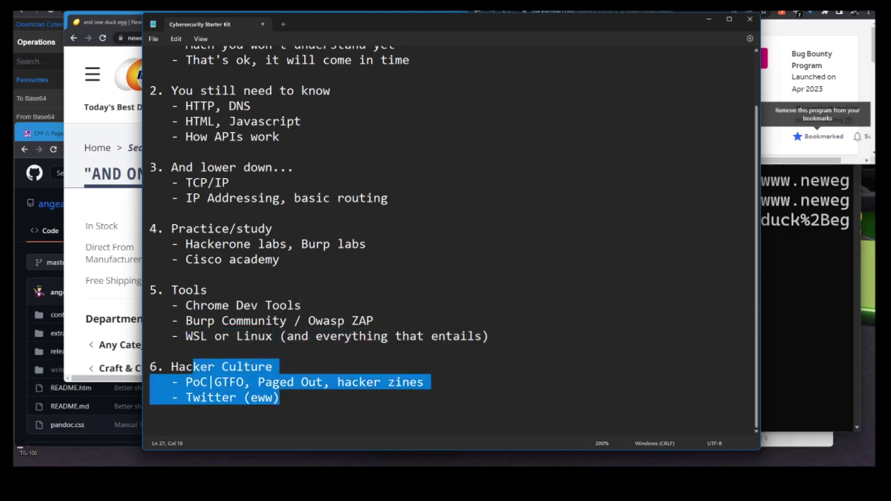
left_click(208, 290)
scroll(208, 291, "up", 2)
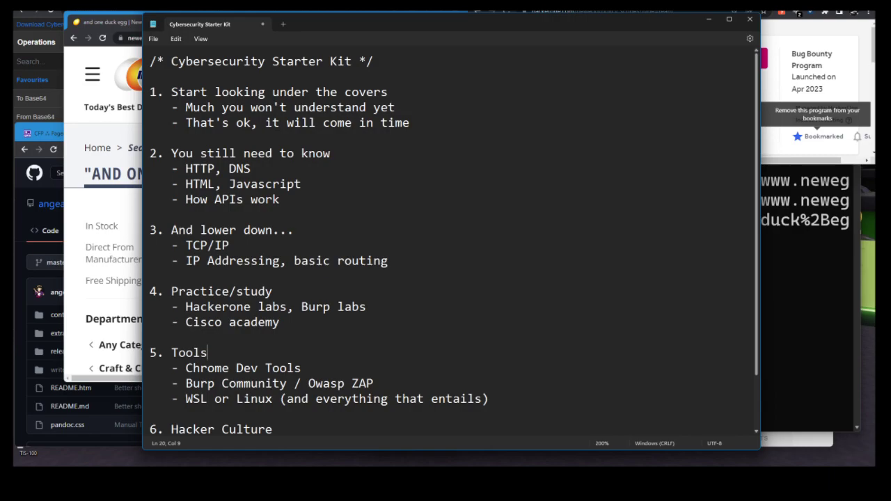
Step: Bring the terminal with the curl command to the front and switch back to the Cybersecurity Starter Kit notes
left_click(782, 241)
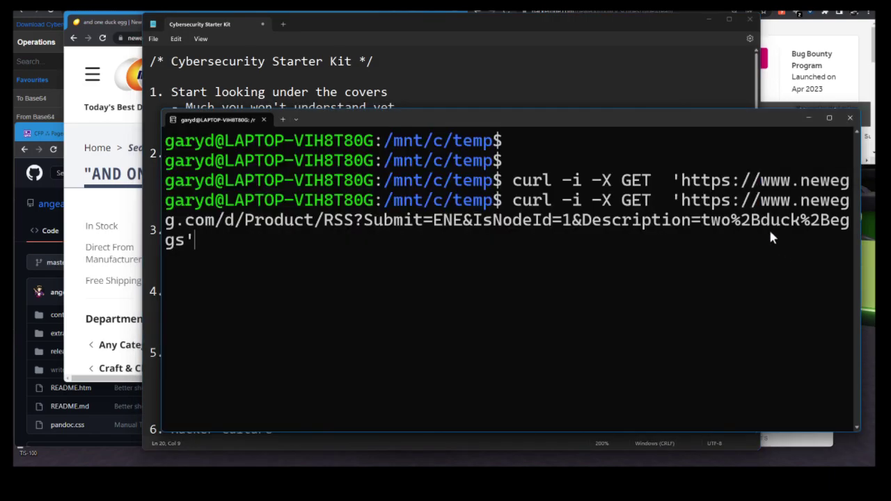
left_click(151, 77)
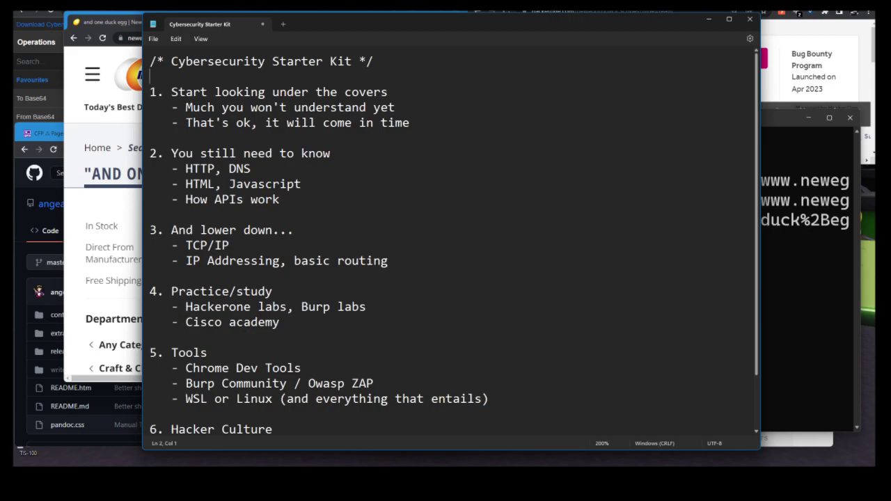